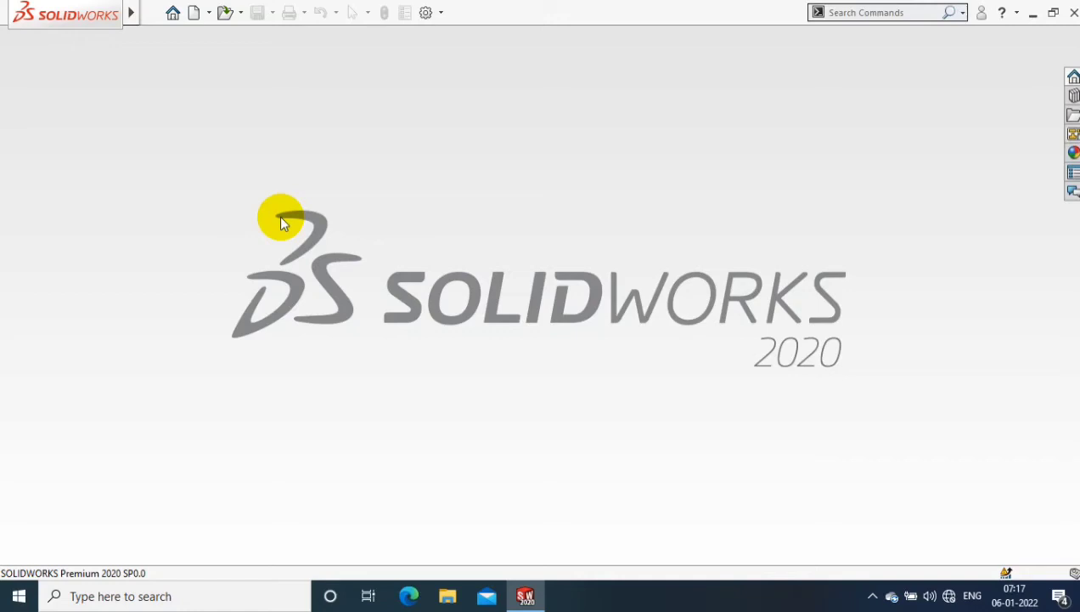
# Create a new part document with MMGS (millimetre) units.
pyautogui.hotkey('ctrl', 'n')
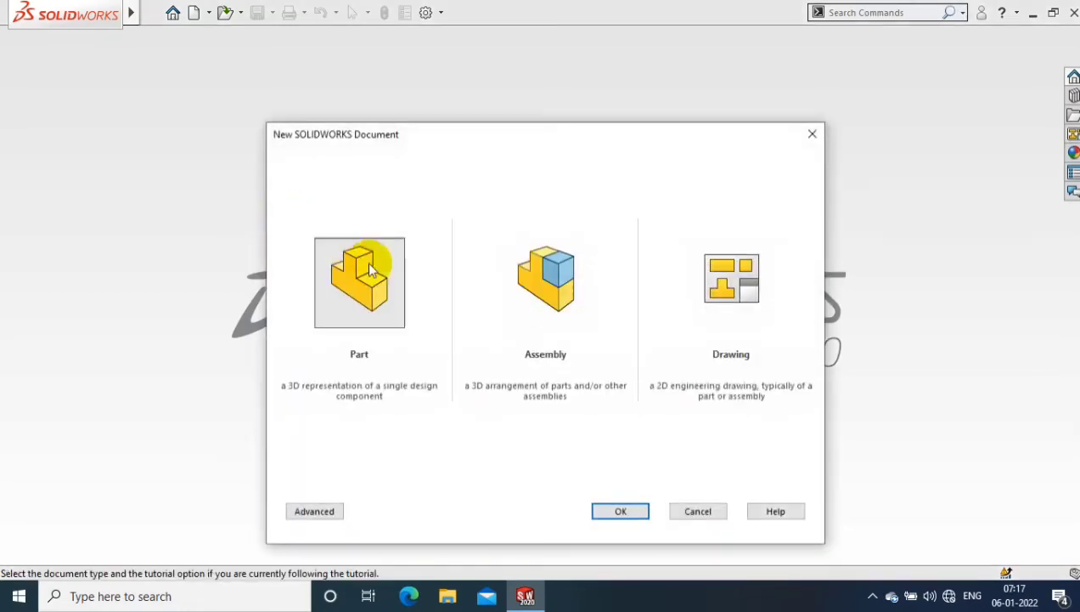
pyautogui.click(613, 508)
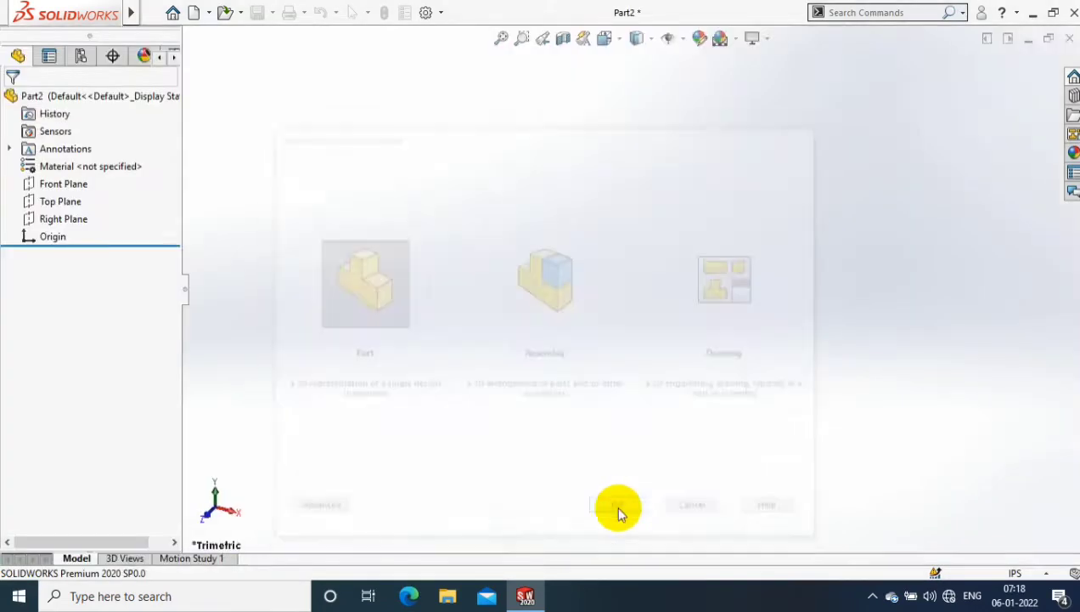
pyautogui.click(1019, 572)
pyautogui.click(934, 503)
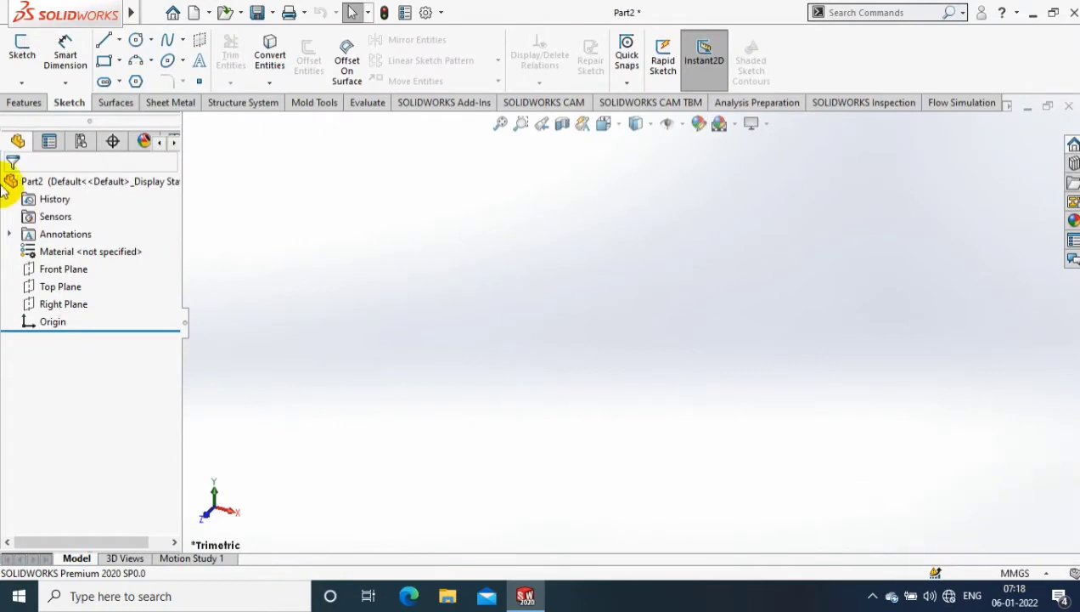
# Sketch a circle at the origin on the Front Plane and dimension it to Ø7 mm.
pyautogui.rightClick(76, 270)
pyautogui.click(161, 243)
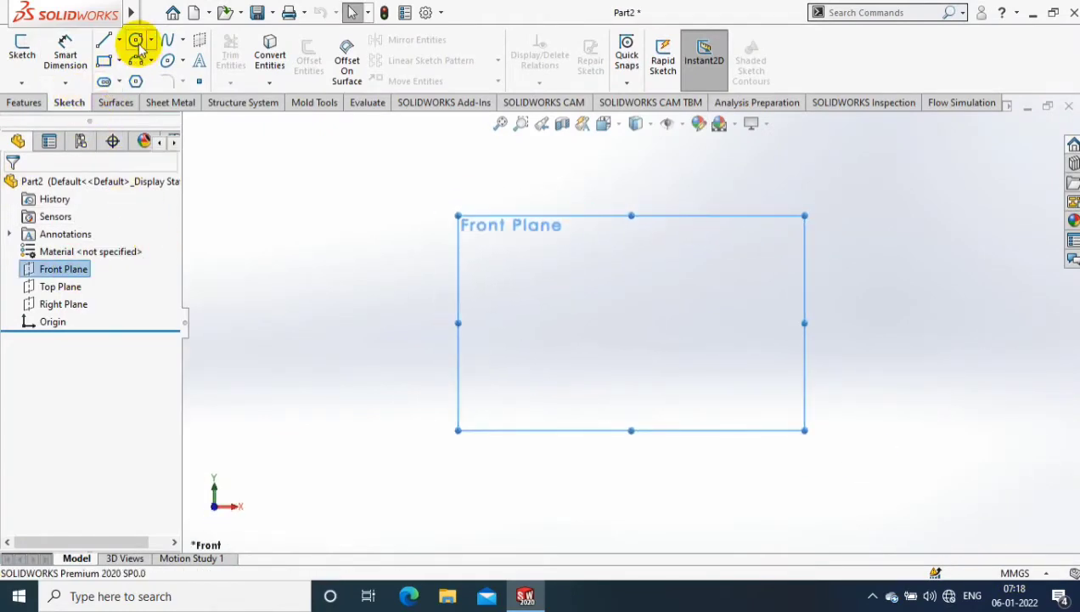
pyautogui.click(136, 40)
pyautogui.click(631, 322)
pyautogui.click(619, 306)
pyautogui.click(66, 51)
pyautogui.click(649, 321)
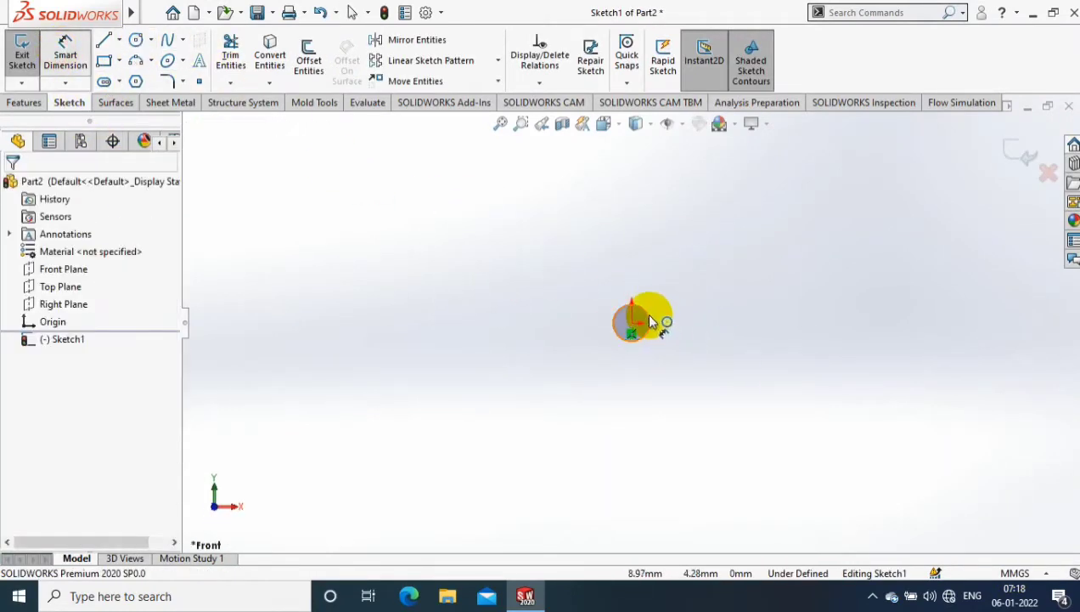
pyautogui.click(718, 316)
pyautogui.write('7')
pyautogui.press('Return')
# Extrude the circle 90 mm into a rod, Boss-Extrude1.
pyautogui.click(25, 102)
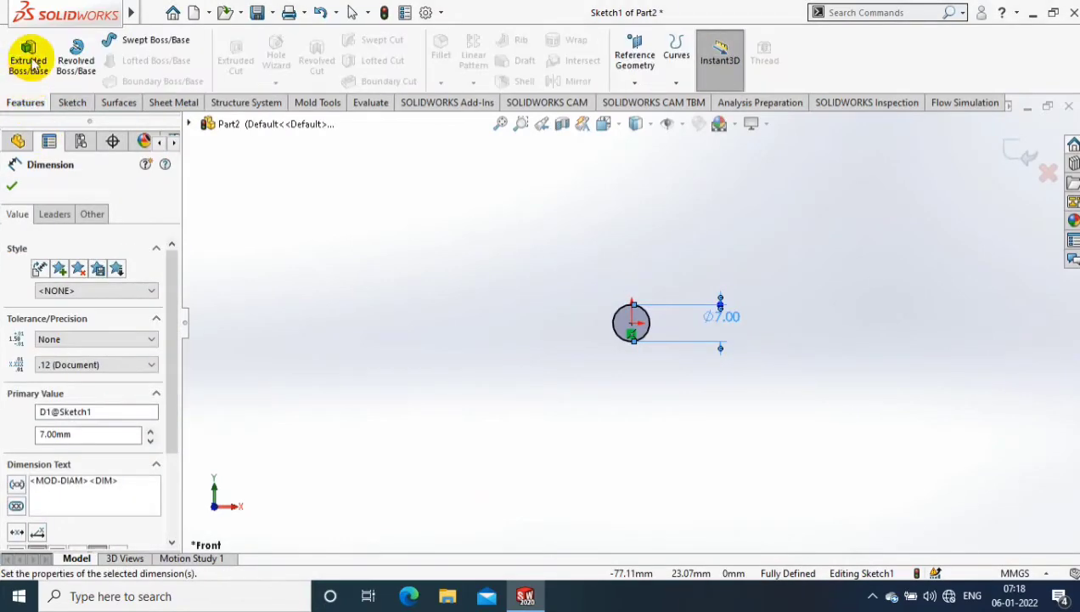
pyautogui.click(31, 61)
pyautogui.write('90')
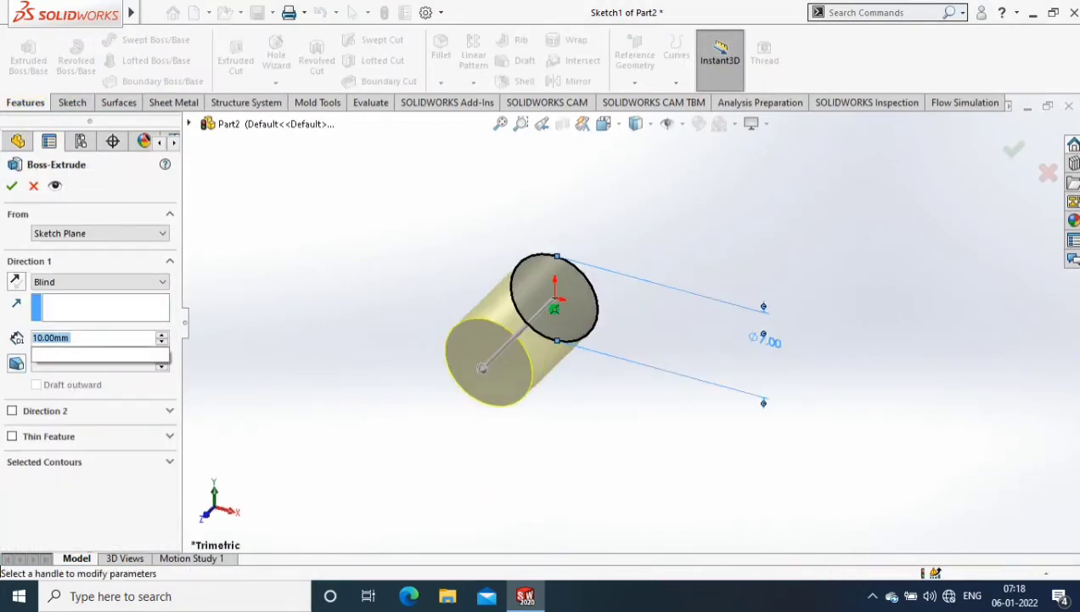
pyautogui.press('Return')
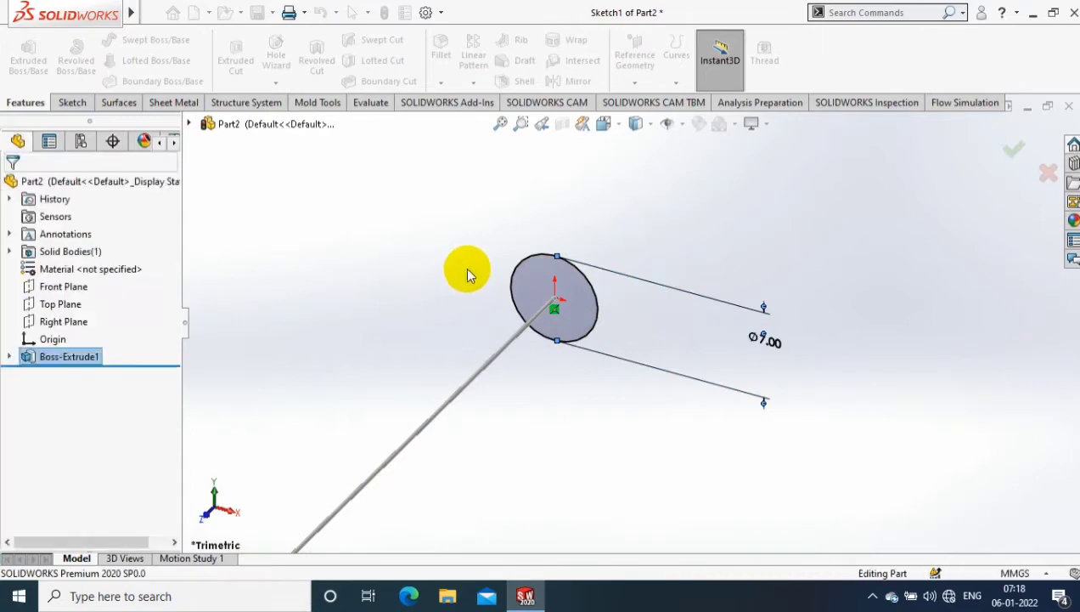
pyautogui.moveTo(468, 270); pyautogui.dragTo(612, 417, button='middle')
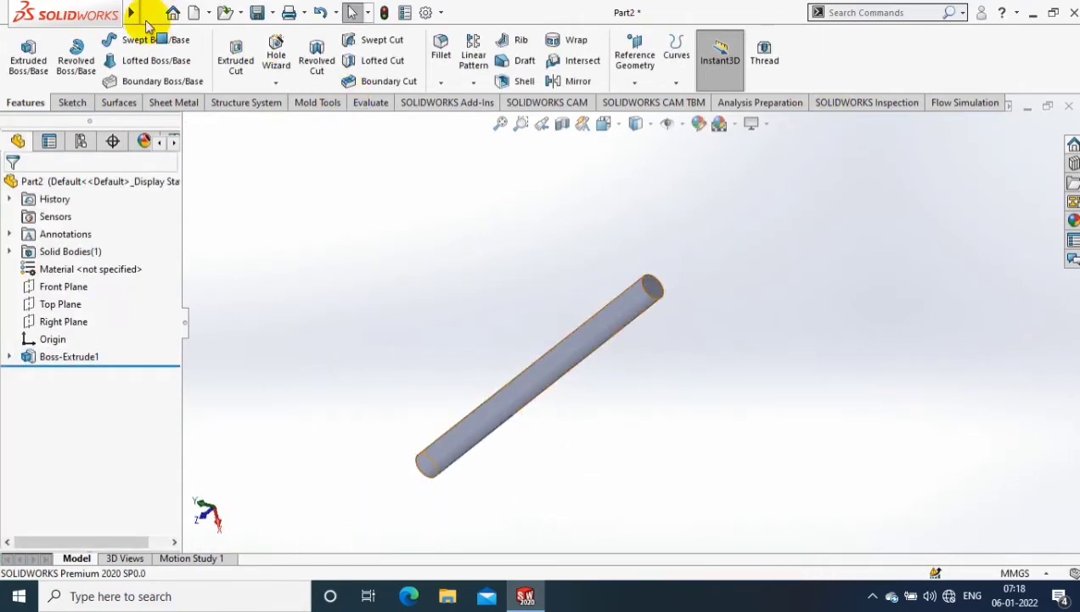
# Cap the rod's end face with a 10 mm dome, Dome1.
pyautogui.click(245, 12)
pyautogui.moveTo(272, 88)
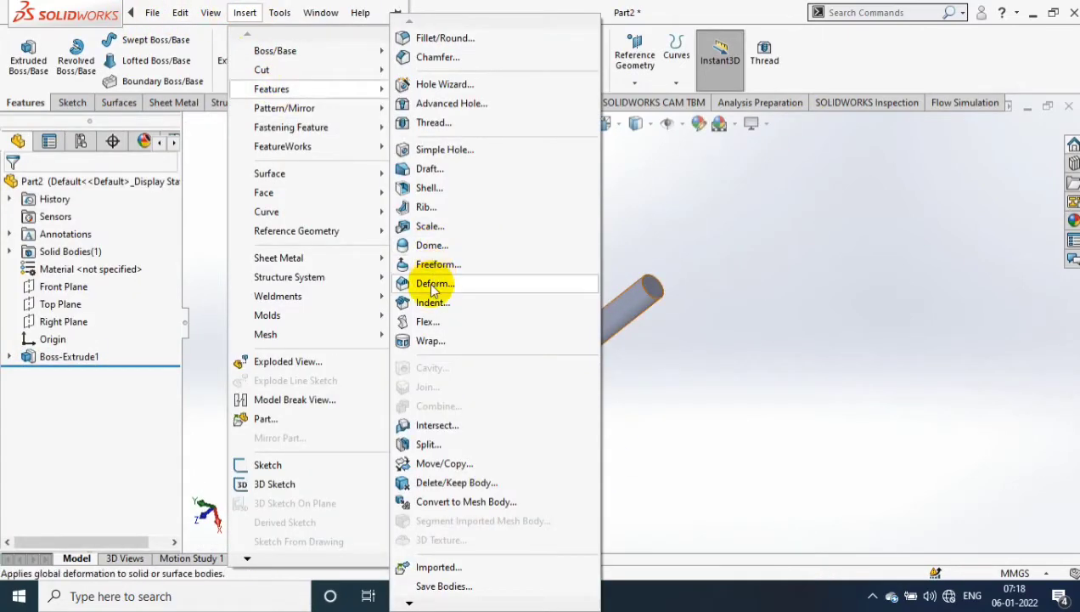
pyautogui.click(432, 245)
pyautogui.click(615, 291)
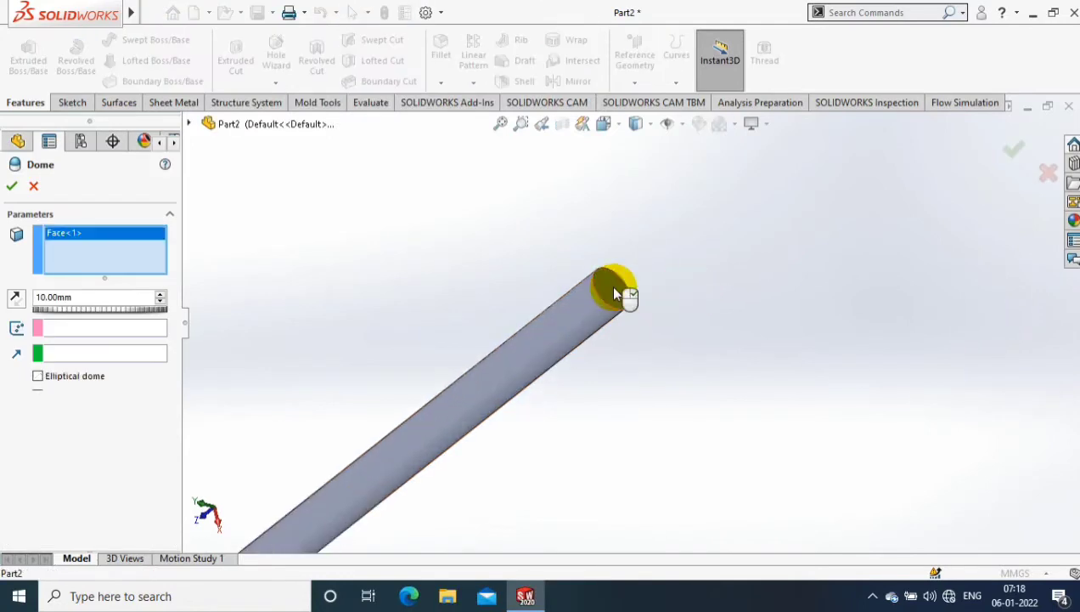
pyautogui.press('Return')
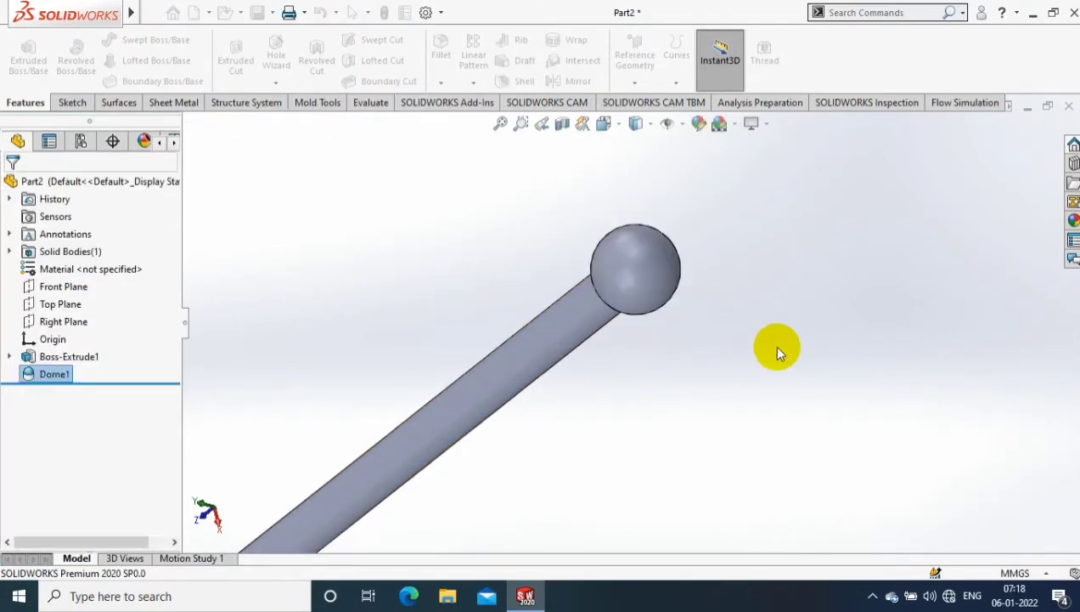
pyautogui.scroll(3, 731, 361)
# View the Top Plane normal to the screen.
pyautogui.rightClick(51, 304)
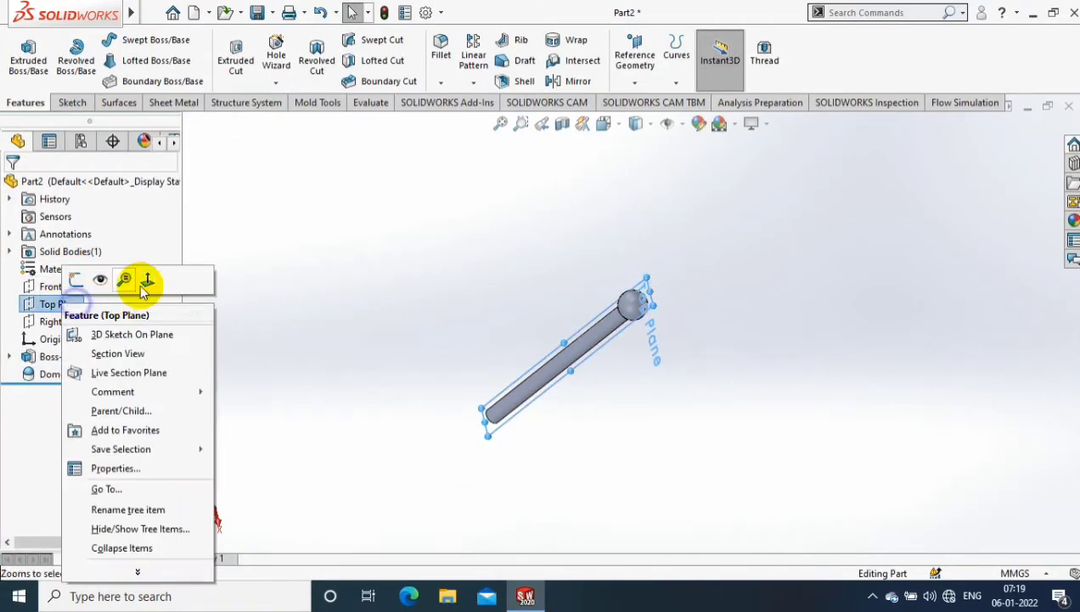
pyautogui.click(140, 284)
pyautogui.scroll(-2, 688, 503)
pyautogui.scroll(-1, 662, 476)
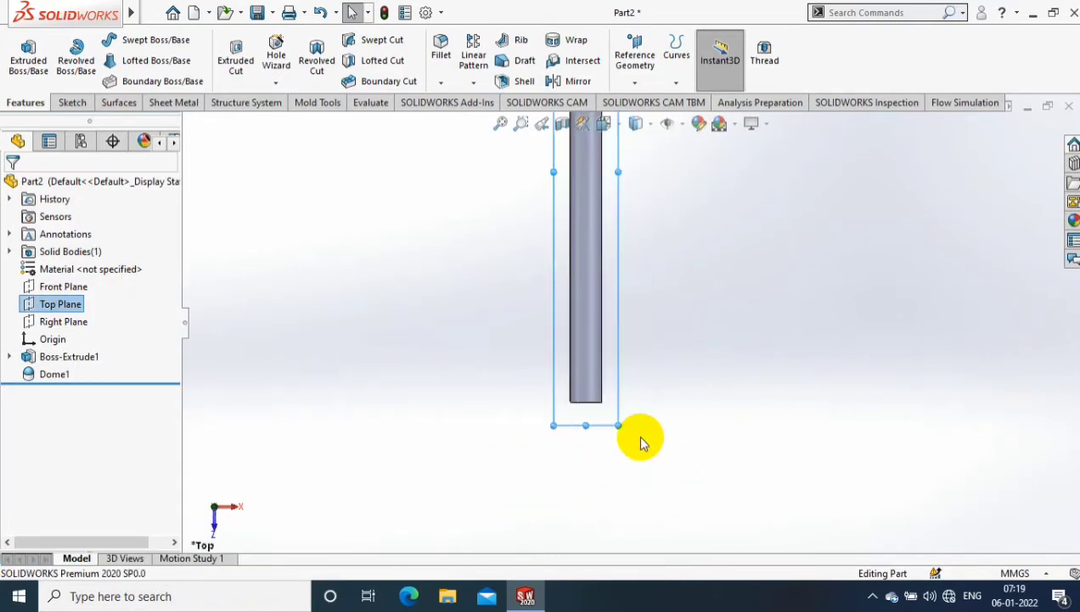
pyautogui.scroll(-1, 637, 430)
pyautogui.scroll(-1, 637, 431)
# Draw a three-point arc on the Top Plane starting at the rod's bottom corner.
pyautogui.click(81, 113)
pyautogui.click(119, 40)
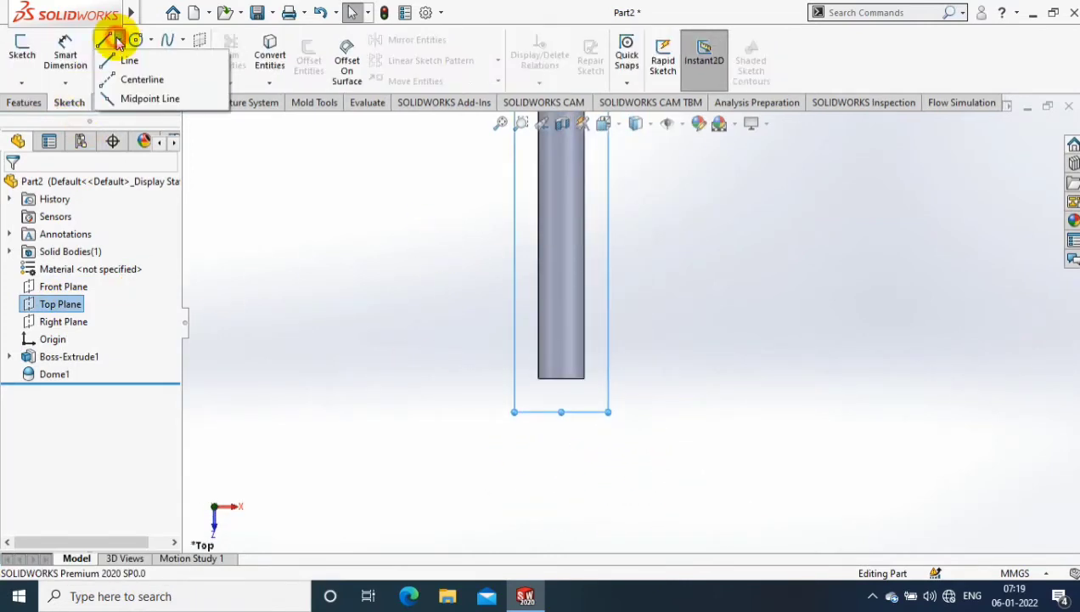
pyautogui.click(128, 58)
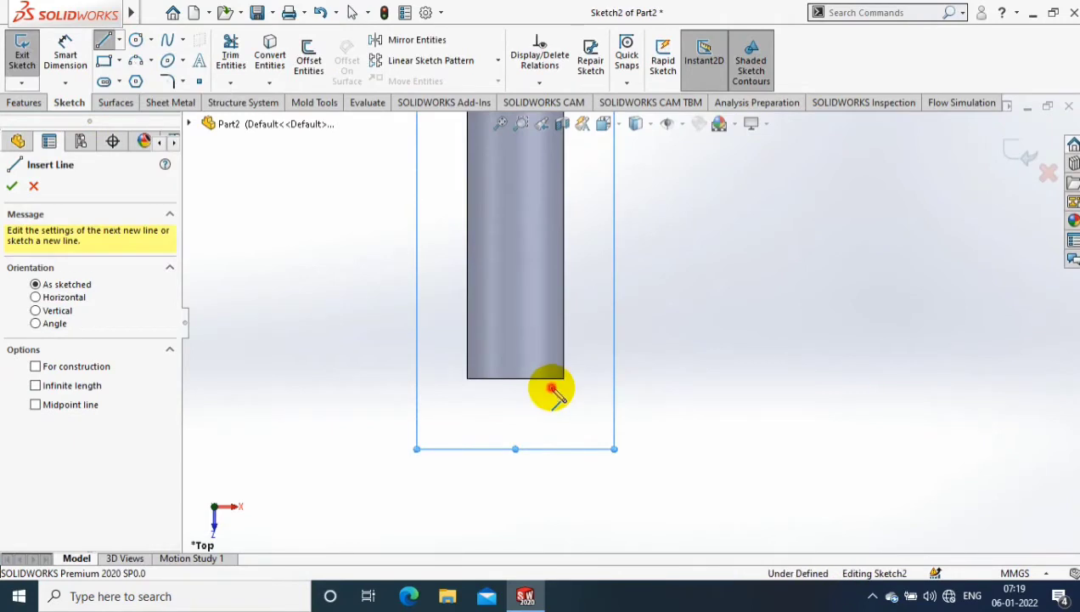
pyautogui.click(553, 372)
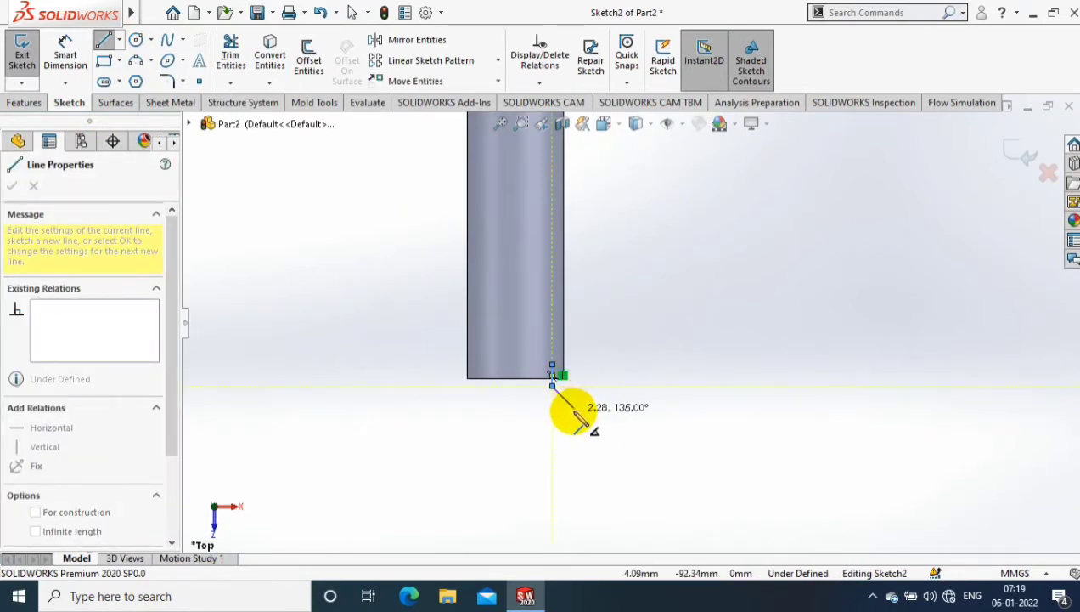
pyautogui.press('Escape')
pyautogui.click(144, 61)
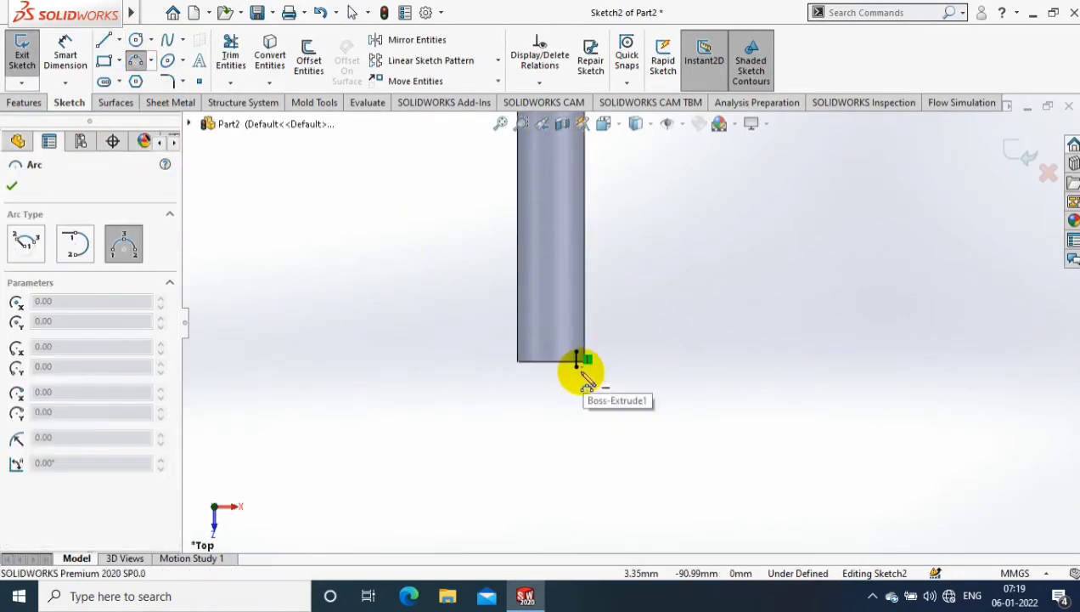
pyautogui.click(581, 361)
pyautogui.press('z')
pyautogui.press('z')
pyautogui.press('z')
pyautogui.press('z')
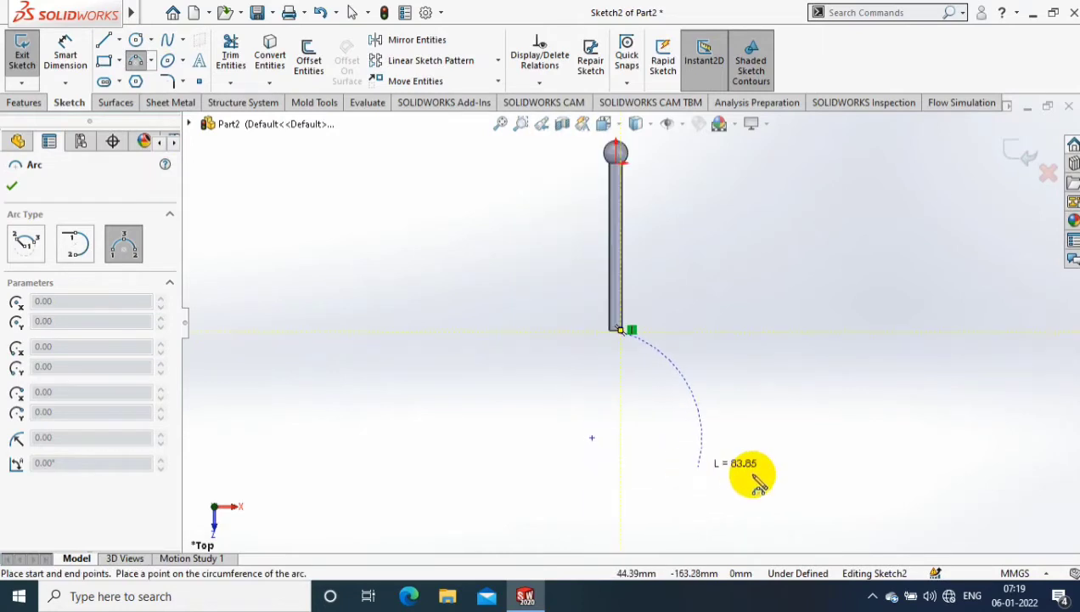
pyautogui.press('z')
pyautogui.press('z')
pyautogui.click(750, 516)
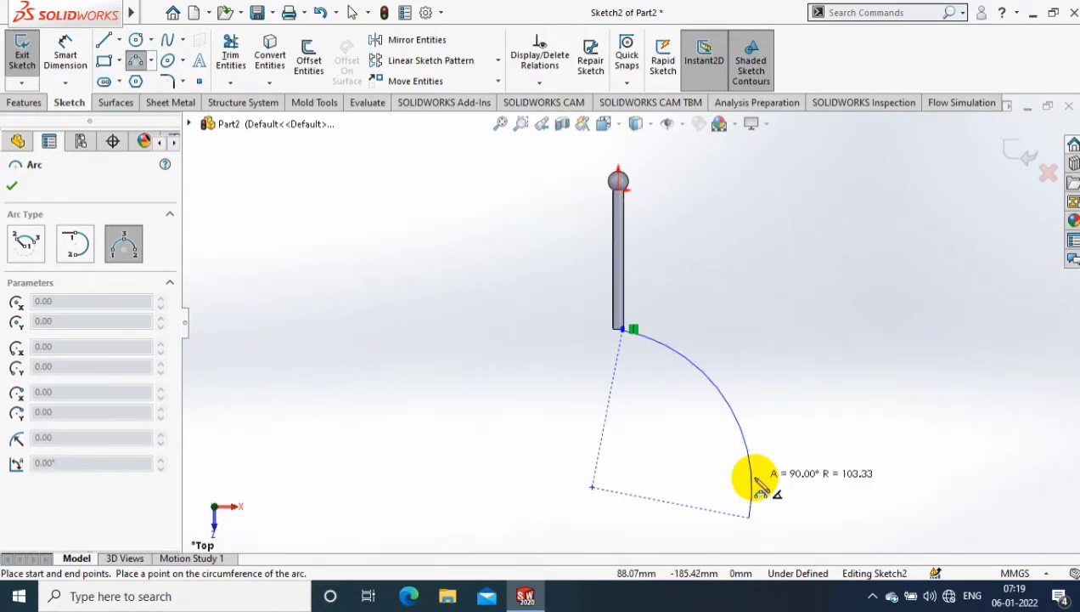
pyautogui.click(754, 473)
pyautogui.press('Escape')
# Dimension the arc's vertical drop from the rod corner to 120 mm.
pyautogui.scroll(-3, 724, 361)
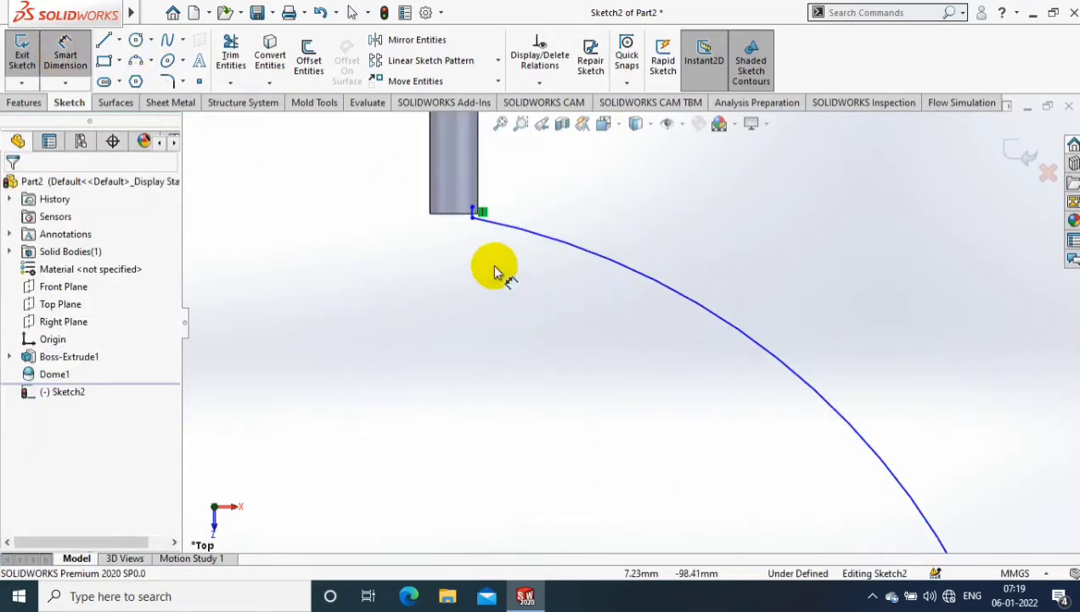
pyautogui.scroll(-2, 476, 242)
pyautogui.scroll(3, 663, 344)
pyautogui.scroll(-2, 594, 306)
pyautogui.scroll(-2, 555, 230)
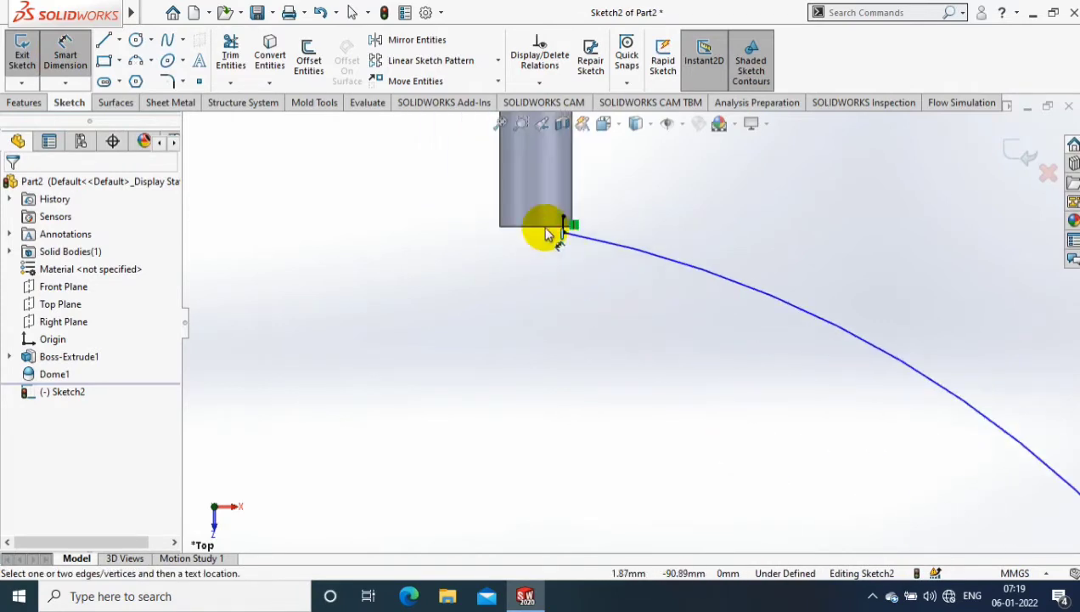
pyautogui.click(554, 225)
pyautogui.scroll(5, 705, 399)
pyautogui.scroll(-3, 707, 401)
pyautogui.click(688, 451)
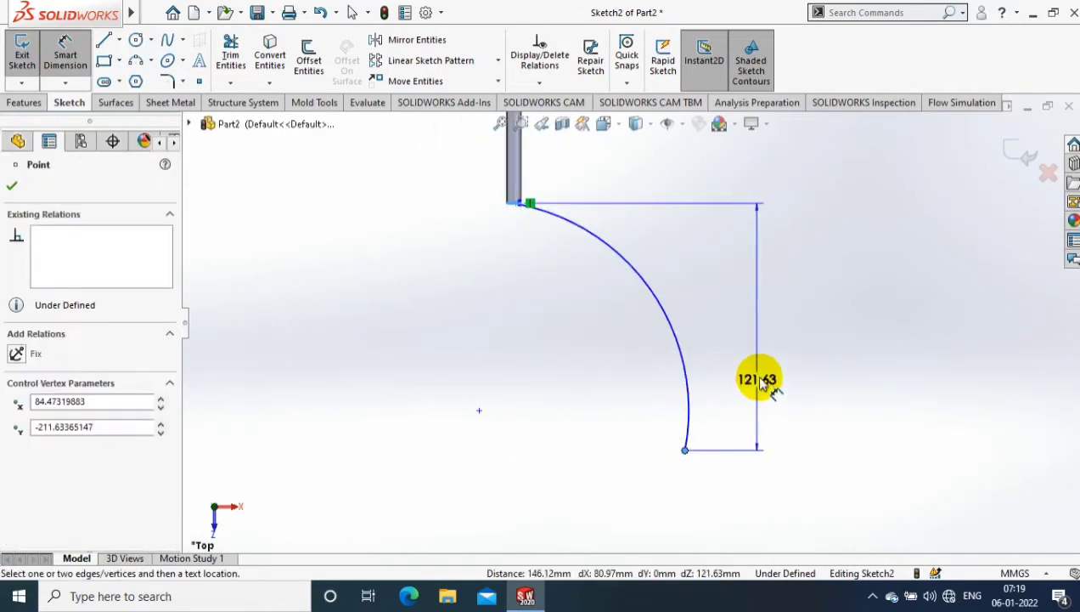
pyautogui.click(762, 376)
pyautogui.write('130')
pyautogui.press('Return')
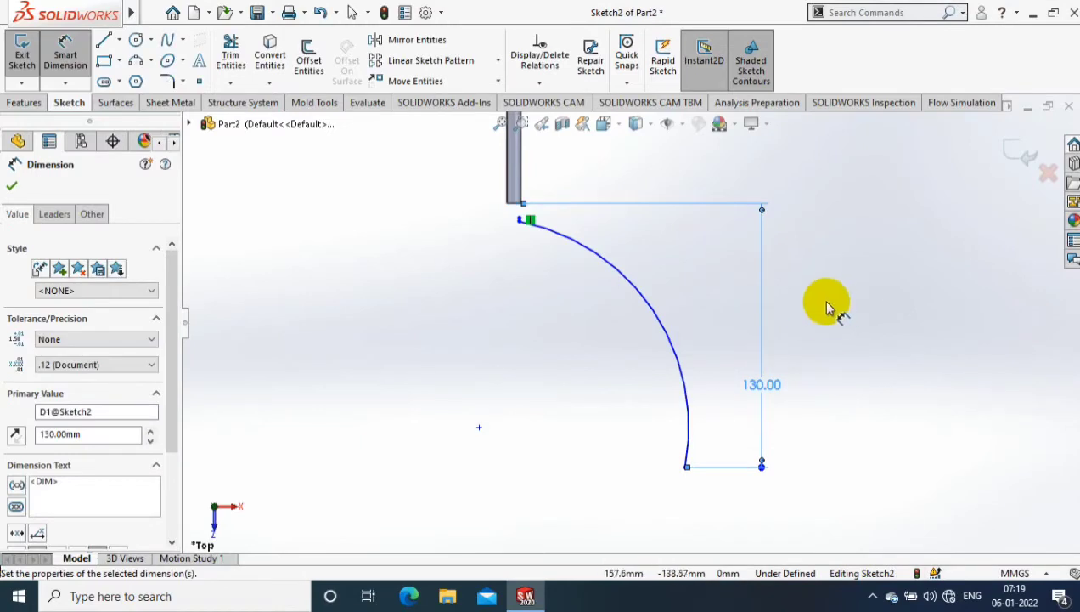
pyautogui.hotkey('ctrl', 'z')
pyautogui.click(771, 372)
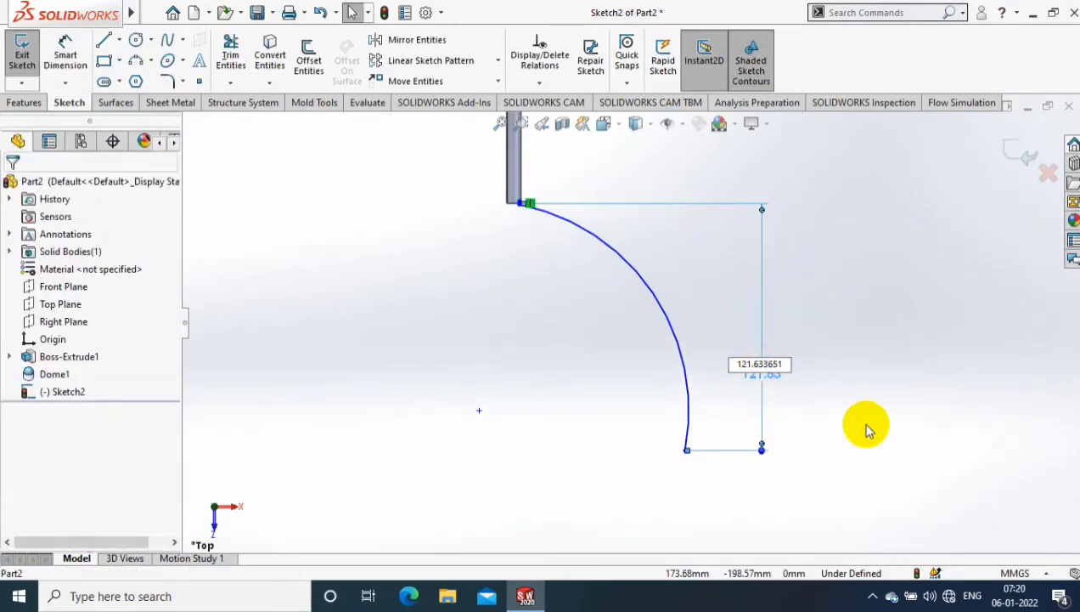
pyautogui.press('Return')
# Set the arc radius to 104 mm and exit the sketch.
pyautogui.scroll(-5, 604, 231)
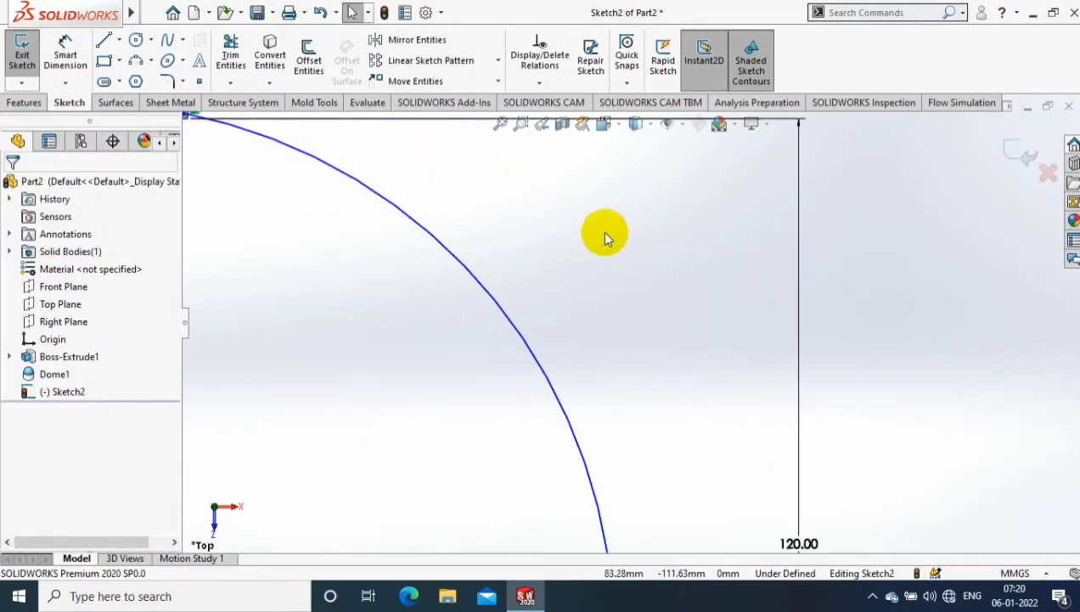
pyautogui.scroll(4, 655, 297)
pyautogui.scroll(1, 655, 297)
pyautogui.click(65, 53)
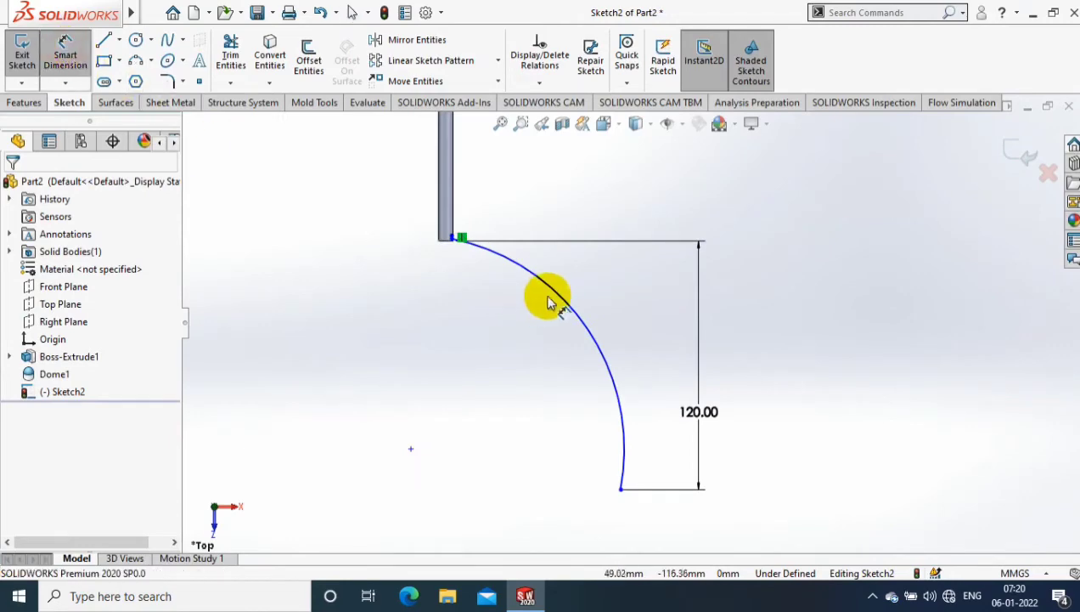
pyautogui.click(501, 403)
pyautogui.write('104')
pyautogui.press('Return')
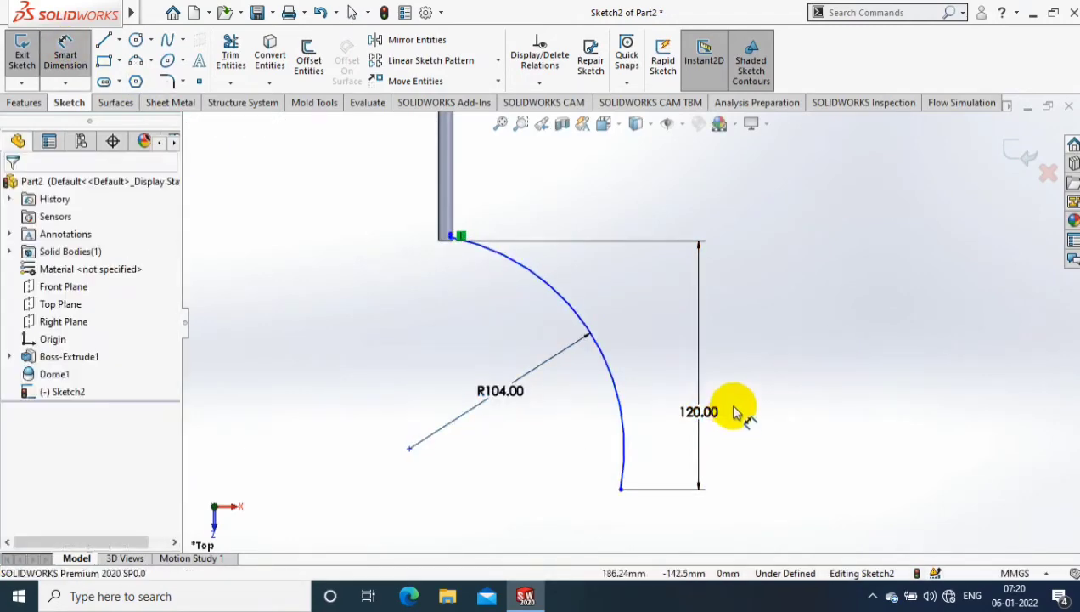
pyautogui.scroll(-3, 366, 349)
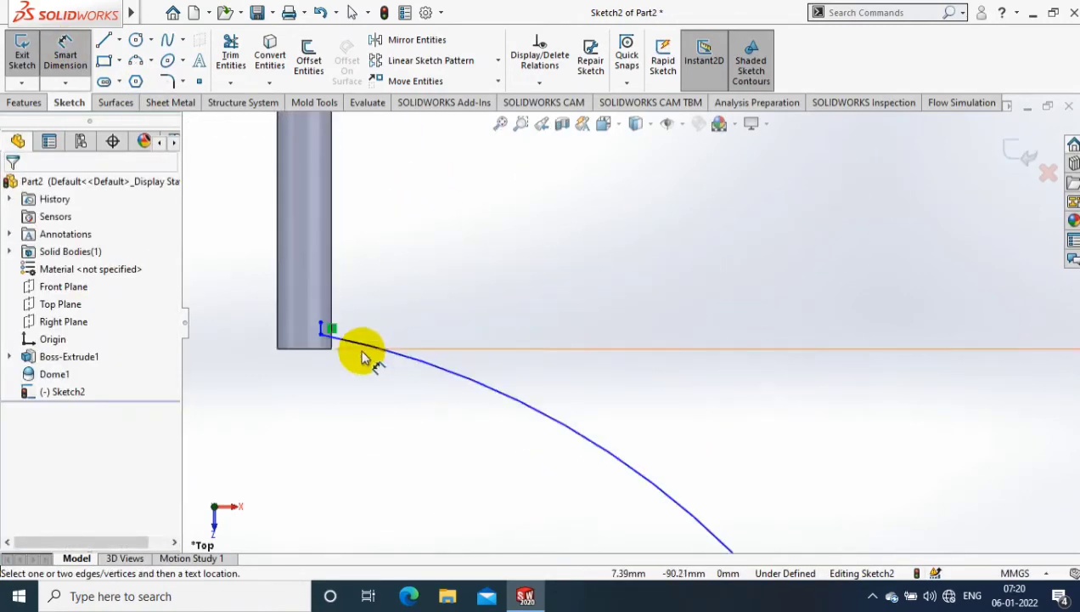
pyautogui.scroll(-2, 493, 288)
pyautogui.click(1022, 151)
# Sweep a 2.50 mm circular profile along the arc to form the first arm, Sweep1.
pyautogui.scroll(3, 671, 226)
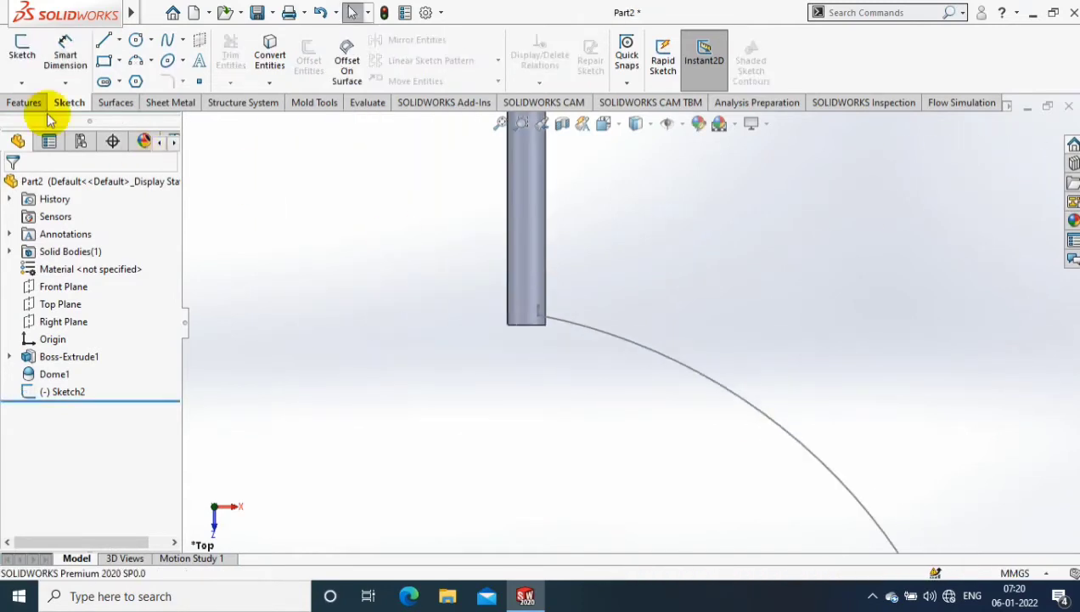
pyautogui.click(25, 102)
pyautogui.click(155, 40)
pyautogui.click(680, 368)
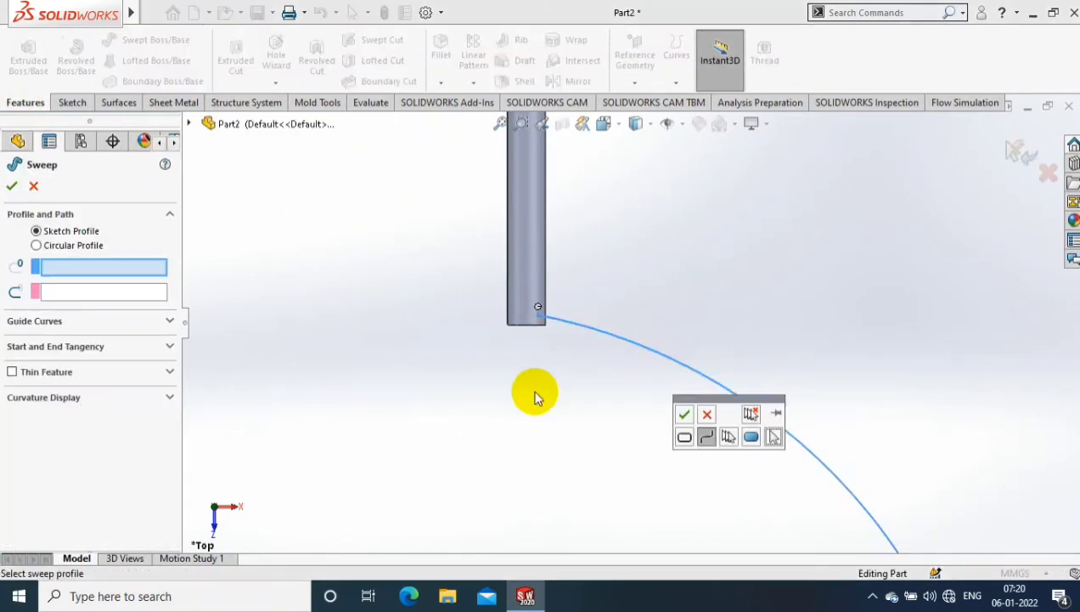
pyautogui.click(37, 245)
pyautogui.write('3')
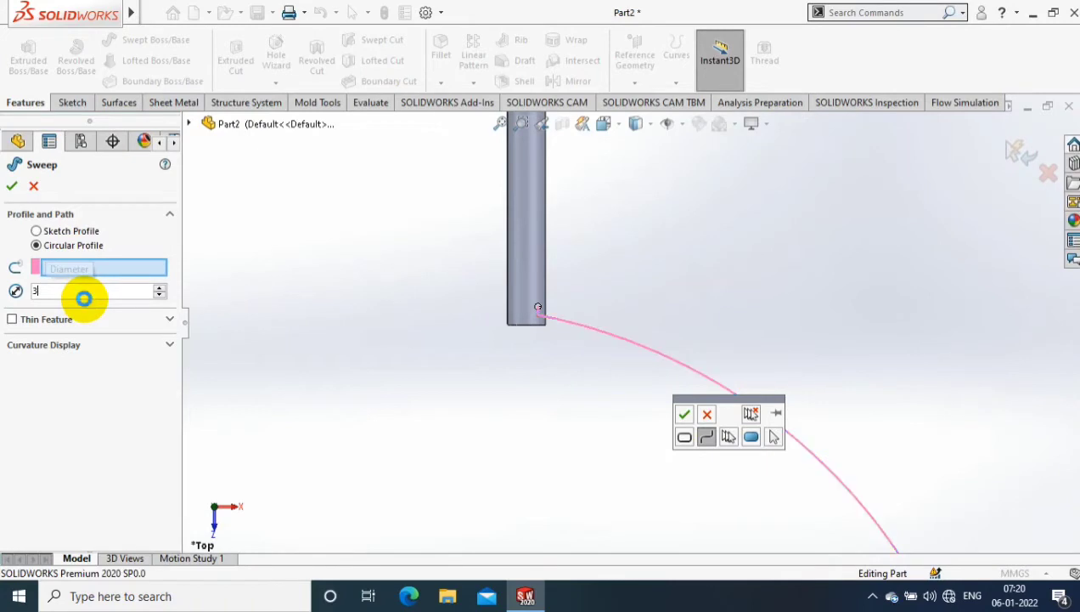
pyautogui.press('Return')
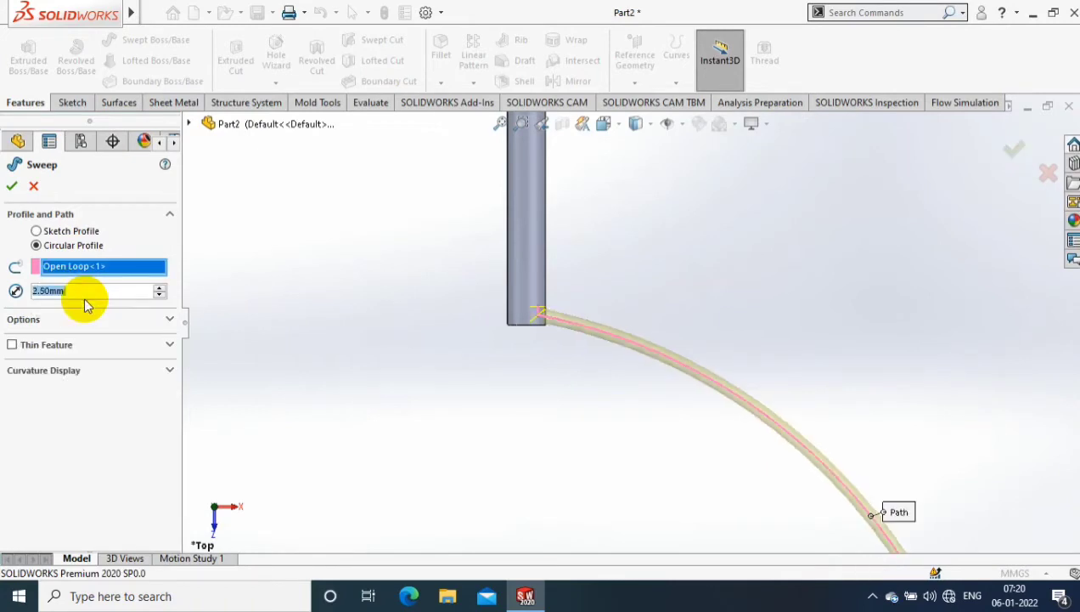
pyautogui.press('Return')
pyautogui.moveTo(695, 316)
pyautogui.mouseDown(button='middle')
pyautogui.moveTo(699, 453)
pyautogui.moveTo(692, 441)
pyautogui.moveTo(668, 458)
pyautogui.mouseUp(button='middle')
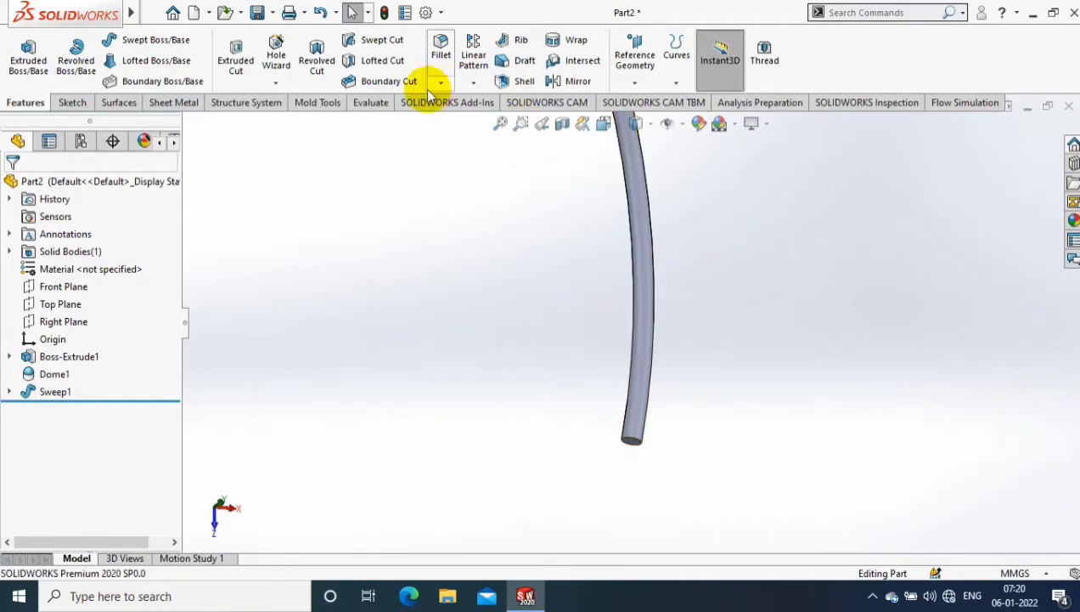
pyautogui.click(243, 12)
pyautogui.click(427, 243)
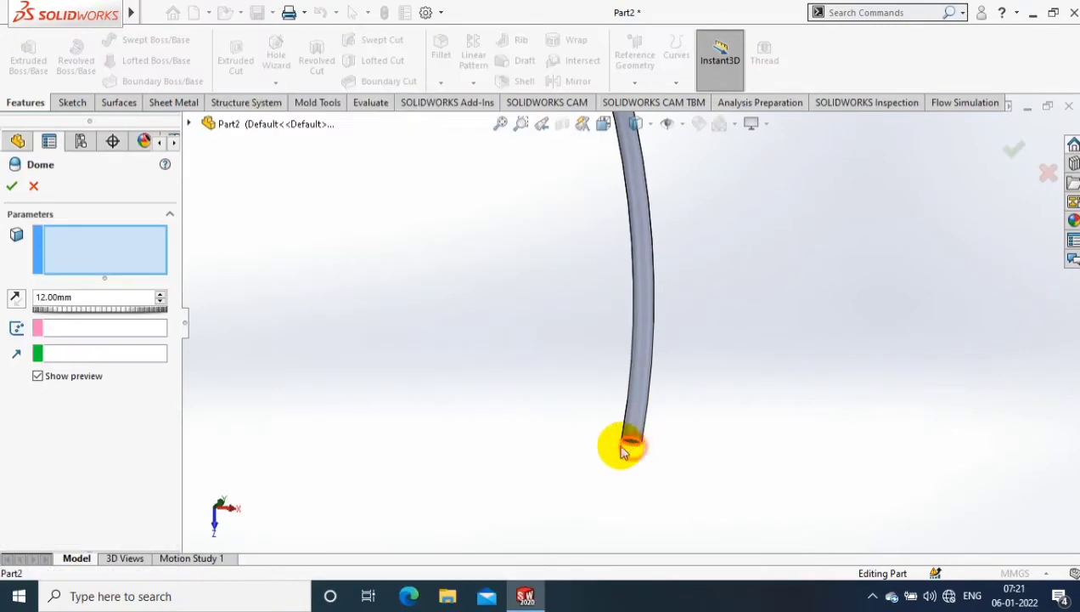
# Add a 4 mm dome, Dome2, to the arm's free end face.
pyautogui.click(631, 435)
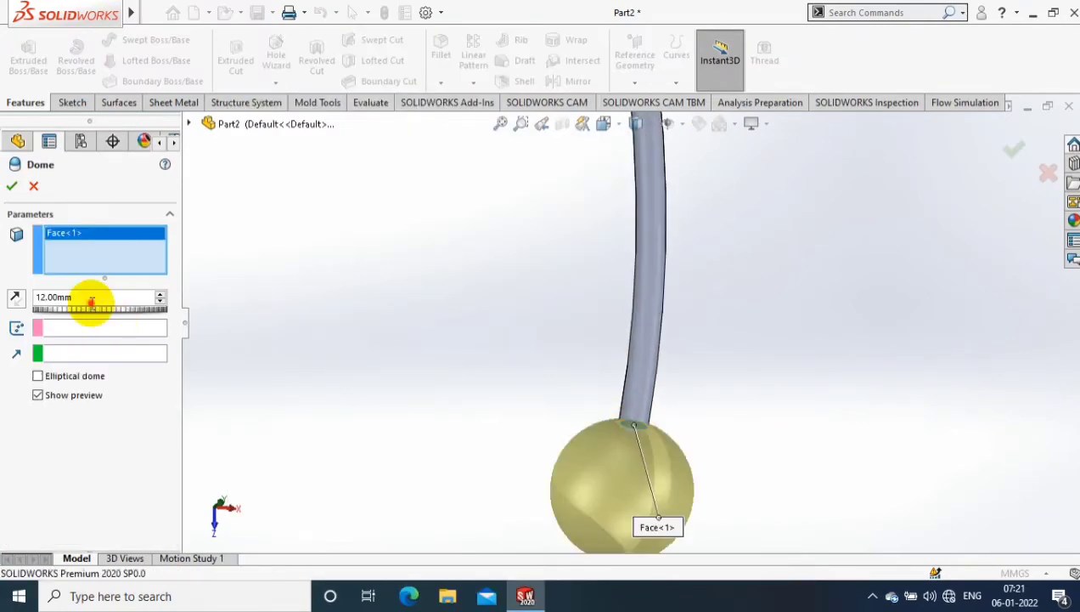
pyautogui.click(101, 297)
pyautogui.write('3')
pyautogui.write('4')
pyautogui.press('Return')
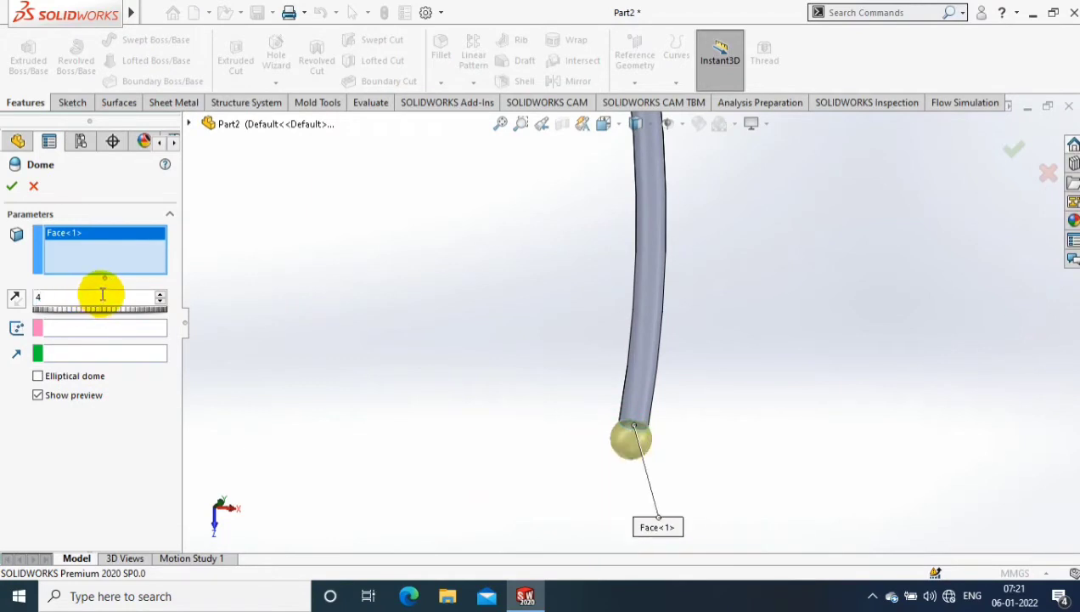
pyautogui.press('Return')
pyautogui.moveTo(704, 367)
pyautogui.mouseDown(button='middle')
pyautogui.moveTo(718, 244)
pyautogui.moveTo(626, 243)
pyautogui.mouseUp(button='middle')
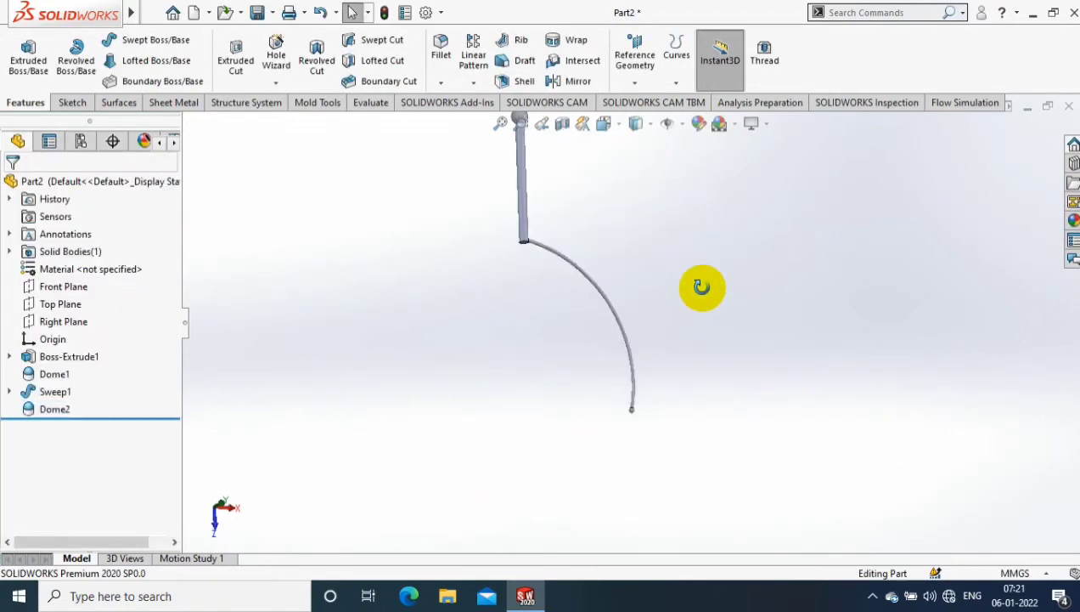
pyautogui.moveTo(701, 287)
pyautogui.mouseDown(button='middle')
pyautogui.moveTo(632, 248)
pyautogui.moveTo(578, 268)
pyautogui.mouseUp(button='middle')
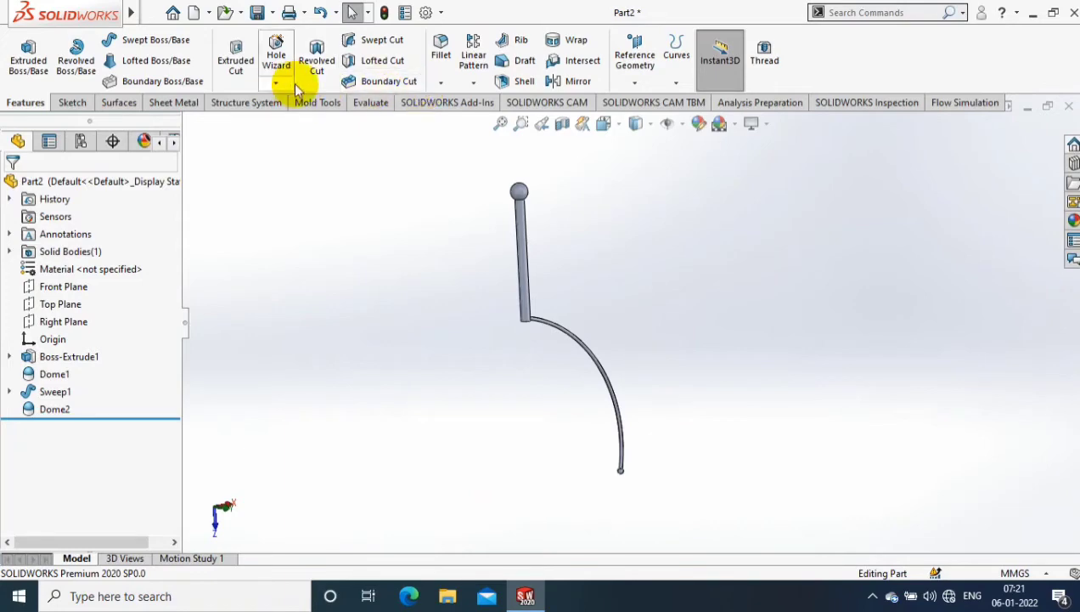
# Pattern Sweep1 and Dome2 six times, equally spaced over 360°, around the handle's round face.
pyautogui.click(473, 81)
pyautogui.click(472, 121)
pyautogui.click(521, 270)
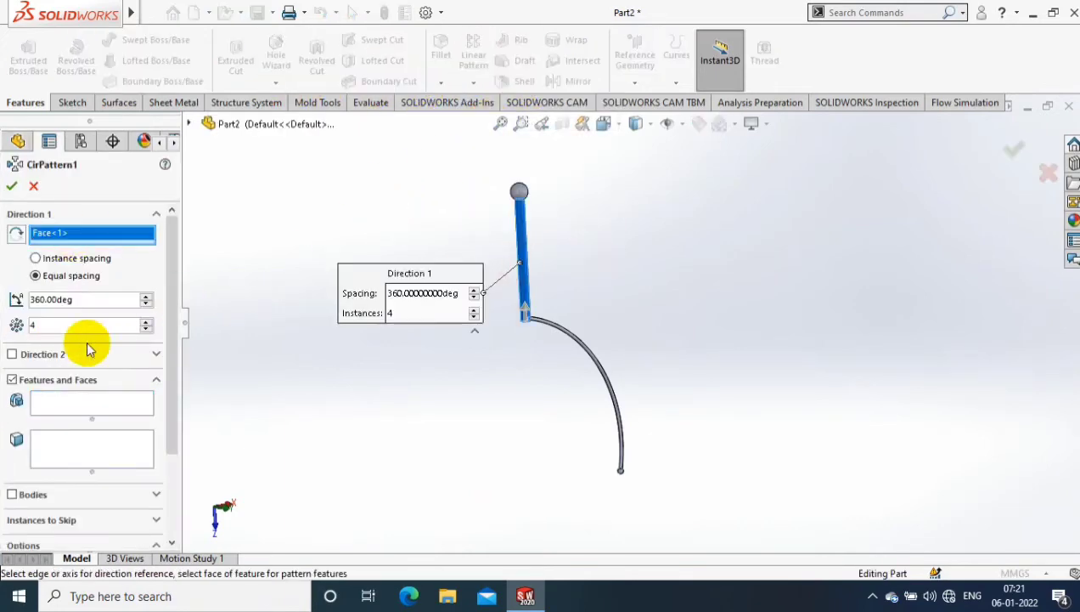
pyautogui.click(94, 402)
pyautogui.scroll(-3, 593, 309)
pyautogui.click(702, 487)
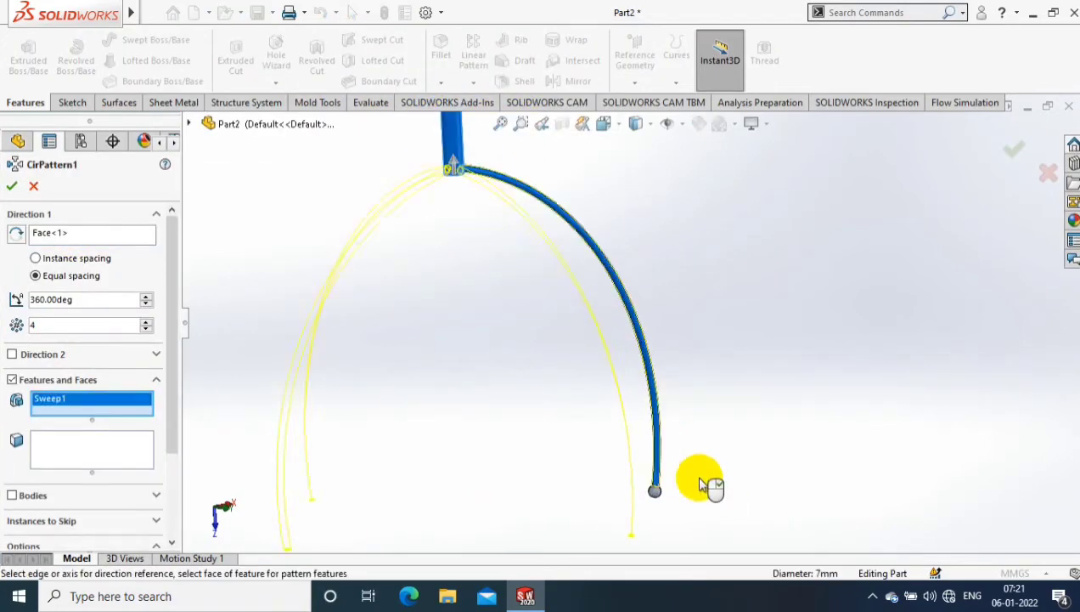
pyautogui.moveTo(705, 486); pyautogui.dragTo(649, 495, button='middle')
pyautogui.click(649, 493)
pyautogui.moveTo(744, 409); pyautogui.dragTo(739, 338, button='middle')
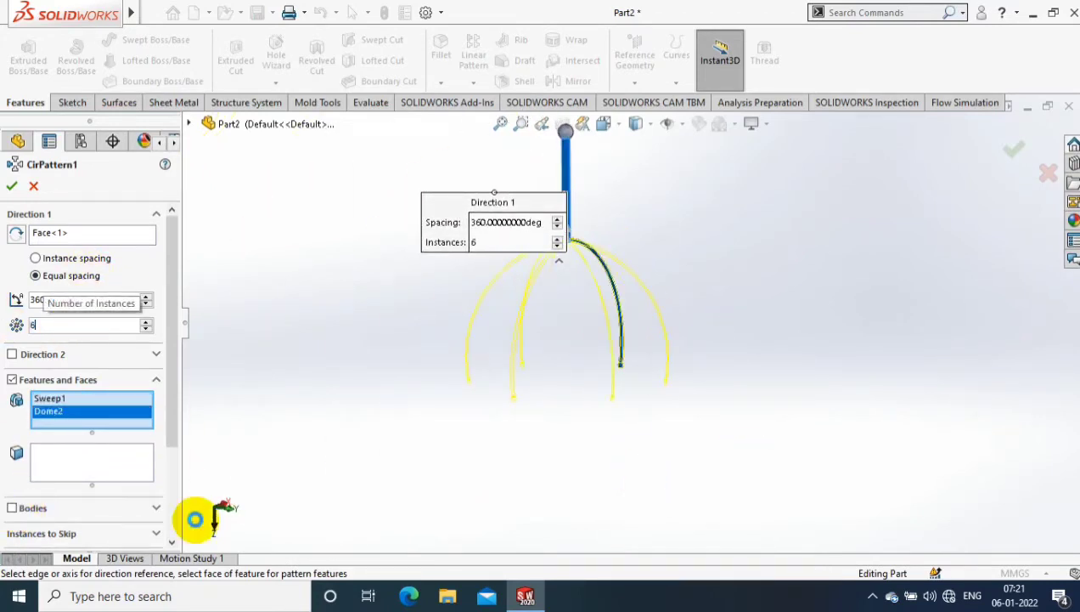
pyautogui.rightClick(713, 308)
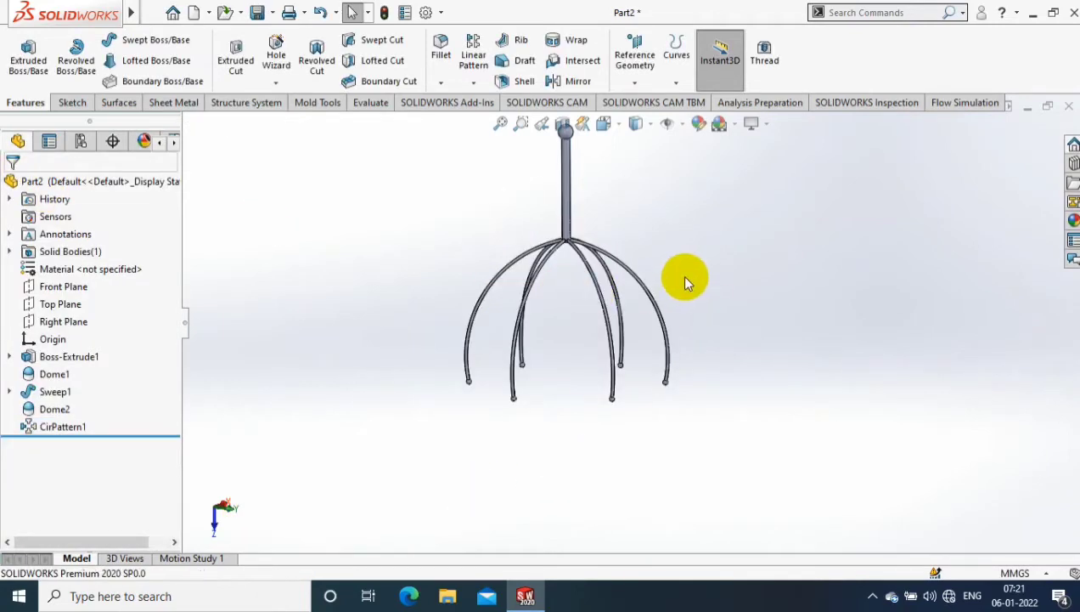
pyautogui.moveTo(700, 281); pyautogui.dragTo(714, 308, button='middle')
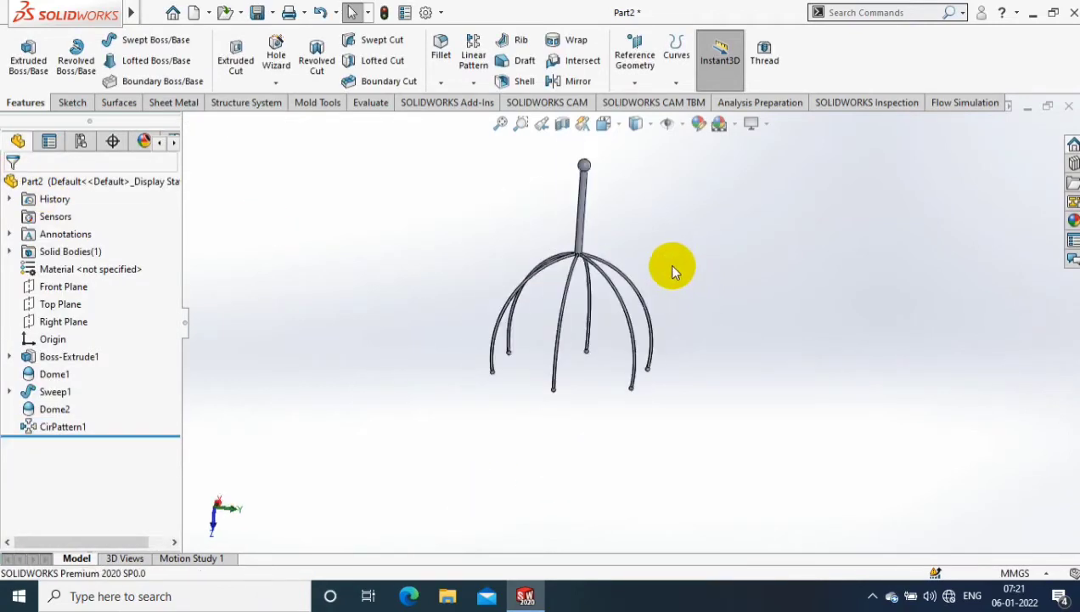
# Start a new sketch on the Right Plane, viewed normal to it.
pyautogui.rightClick(60, 323)
pyautogui.click(133, 296)
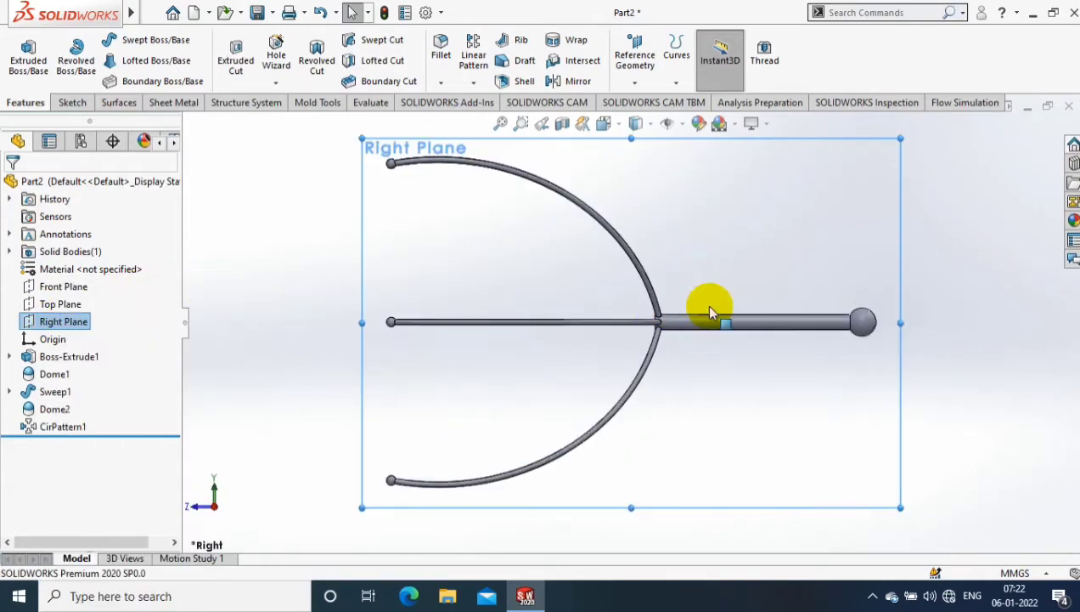
pyautogui.click(72, 102)
pyautogui.click(22, 55)
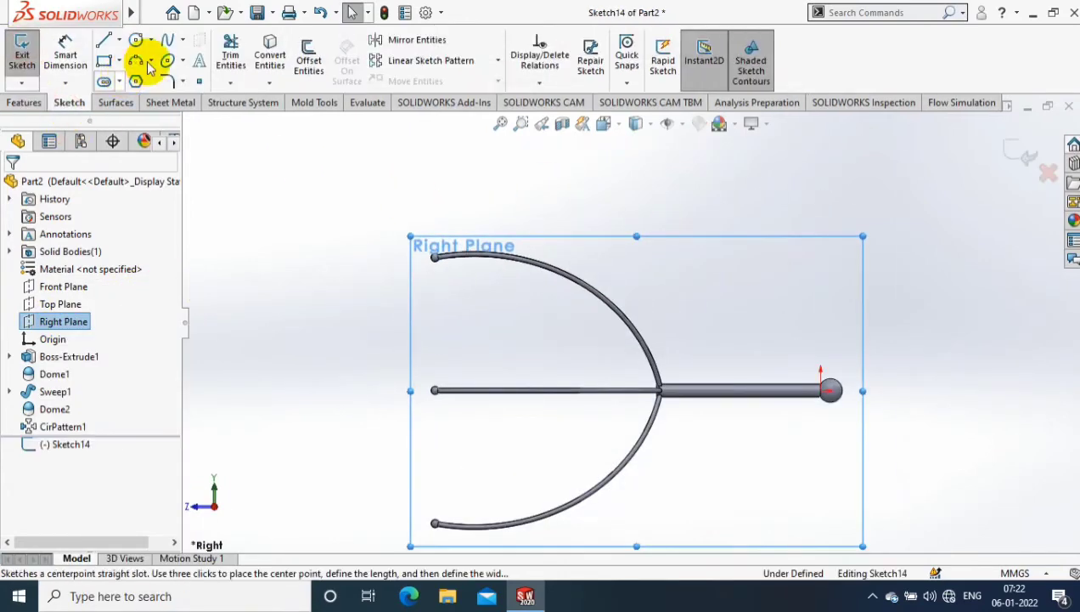
# Draw a three-point arc from the arm-rod junction to above the top arm.
pyautogui.click(152, 67)
pyautogui.click(161, 115)
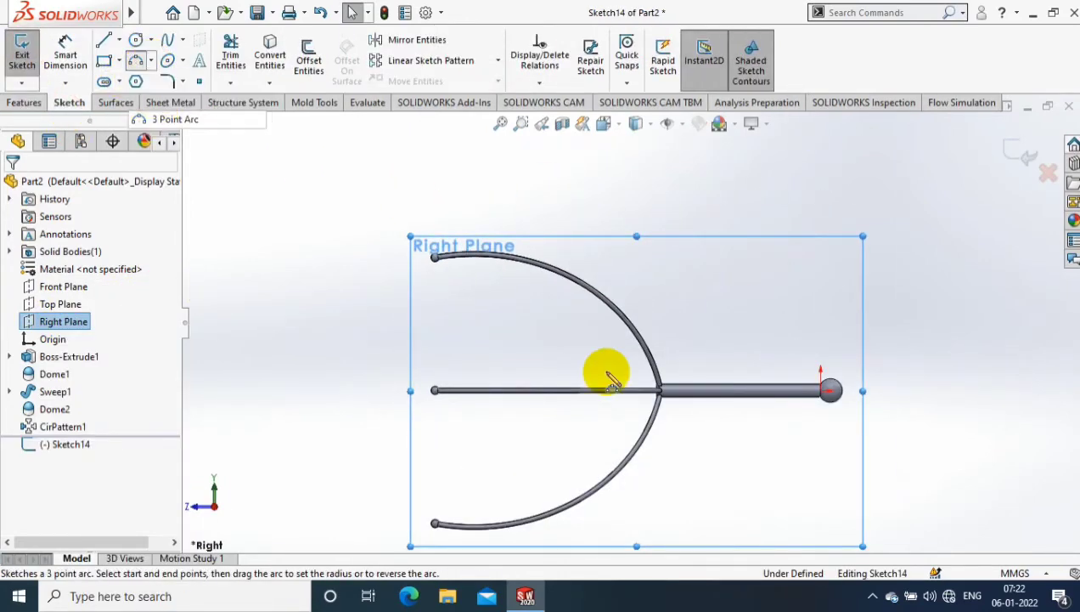
pyautogui.scroll(-3, 594, 374)
pyautogui.scroll(-2, 746, 407)
pyautogui.click(741, 421)
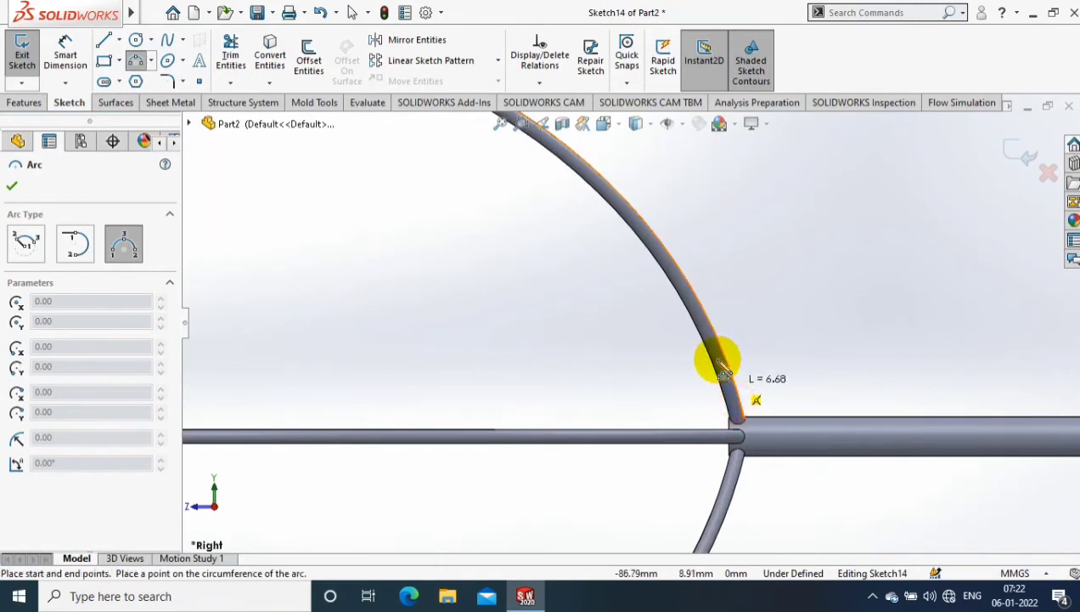
pyautogui.scroll(4, 719, 362)
pyautogui.click(390, 203)
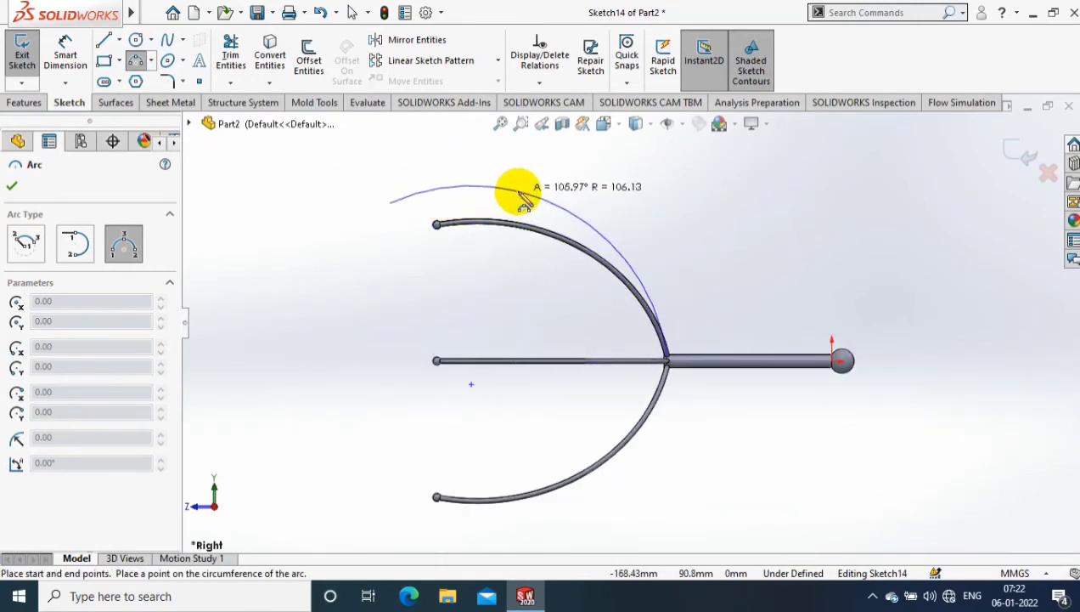
pyautogui.click(525, 197)
pyautogui.press('Escape')
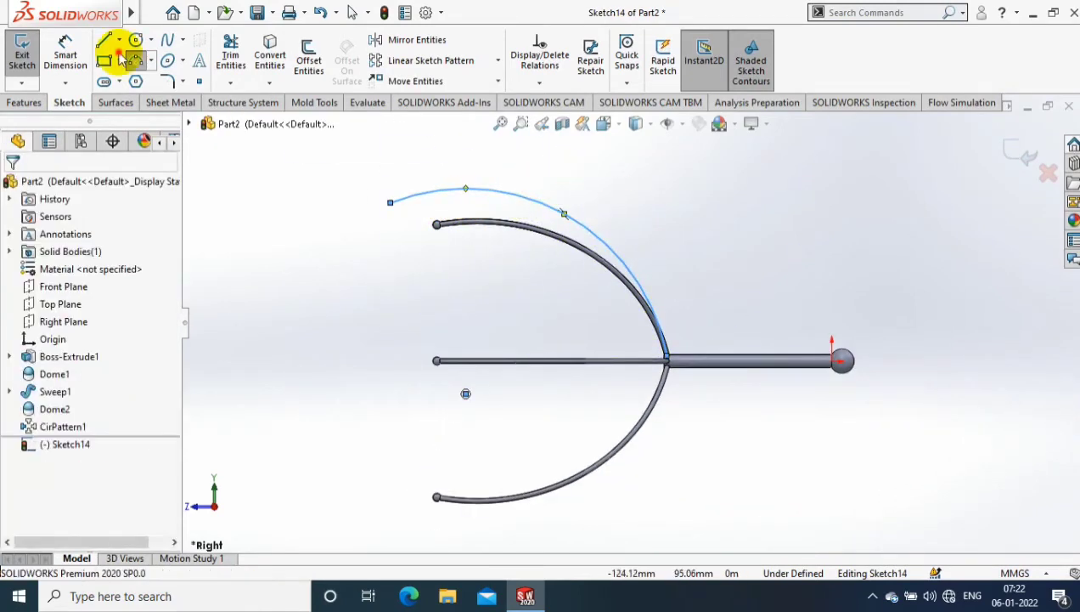
# Drag the arc's end onto the rod junction and add a line point there.
pyautogui.click(106, 42)
pyautogui.scroll(-2, 622, 365)
pyautogui.scroll(-3, 624, 424)
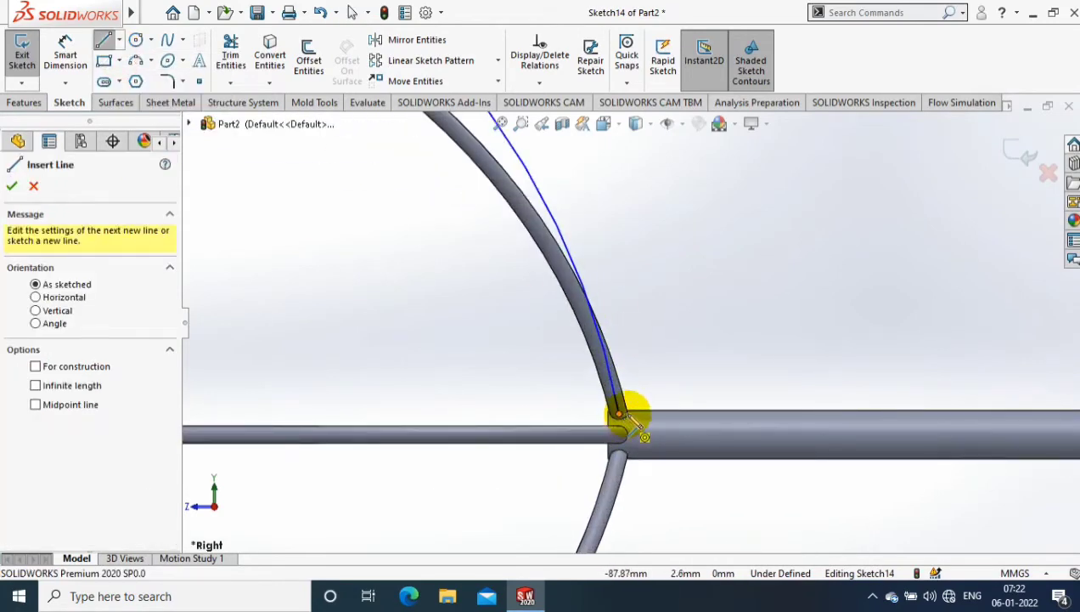
pyautogui.press('Escape')
pyautogui.scroll(-2, 615, 406)
pyautogui.moveTo(614, 403); pyautogui.dragTo(616, 409)
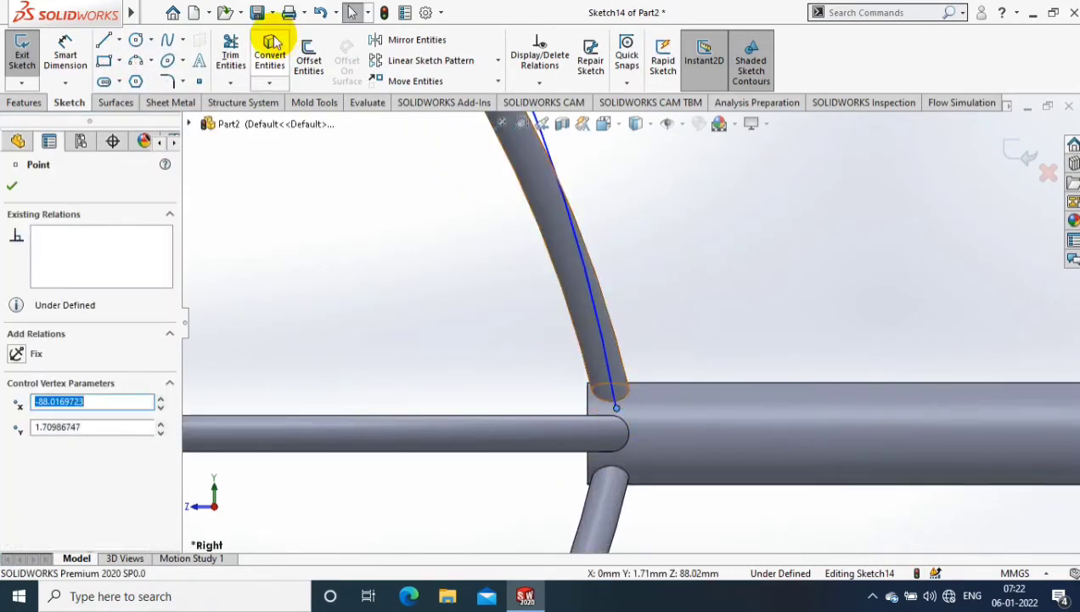
pyautogui.click(118, 40)
pyautogui.click(127, 56)
pyautogui.click(641, 435)
pyautogui.press('Escape')
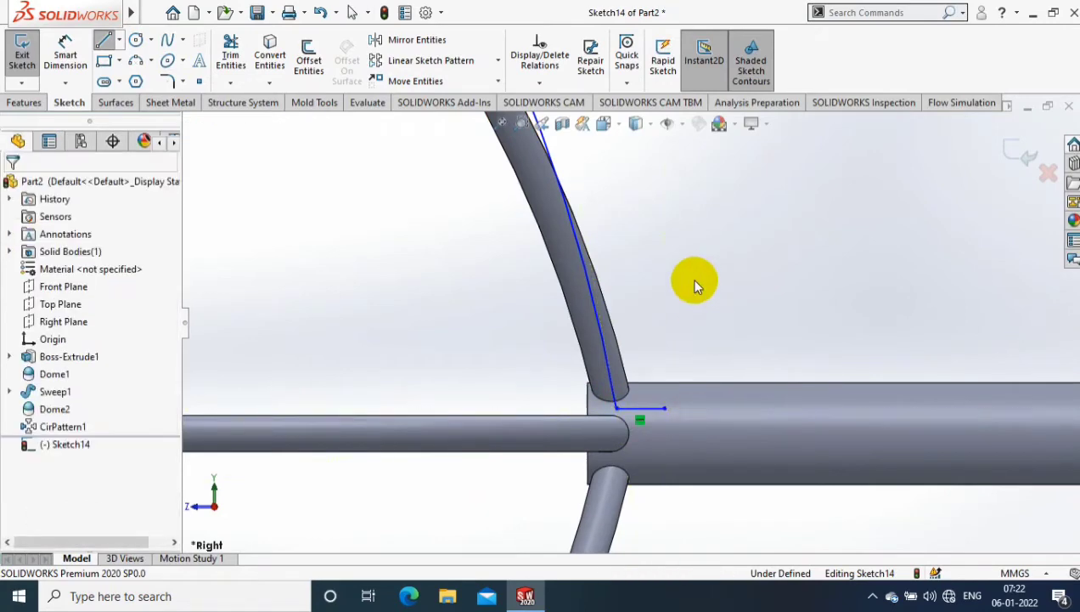
# Dimension the new arc's radius to 110 mm.
pyautogui.scroll(5, 695, 272)
pyautogui.moveTo(371, 190); pyautogui.dragTo(525, 236, button='right')
pyautogui.click(525, 236)
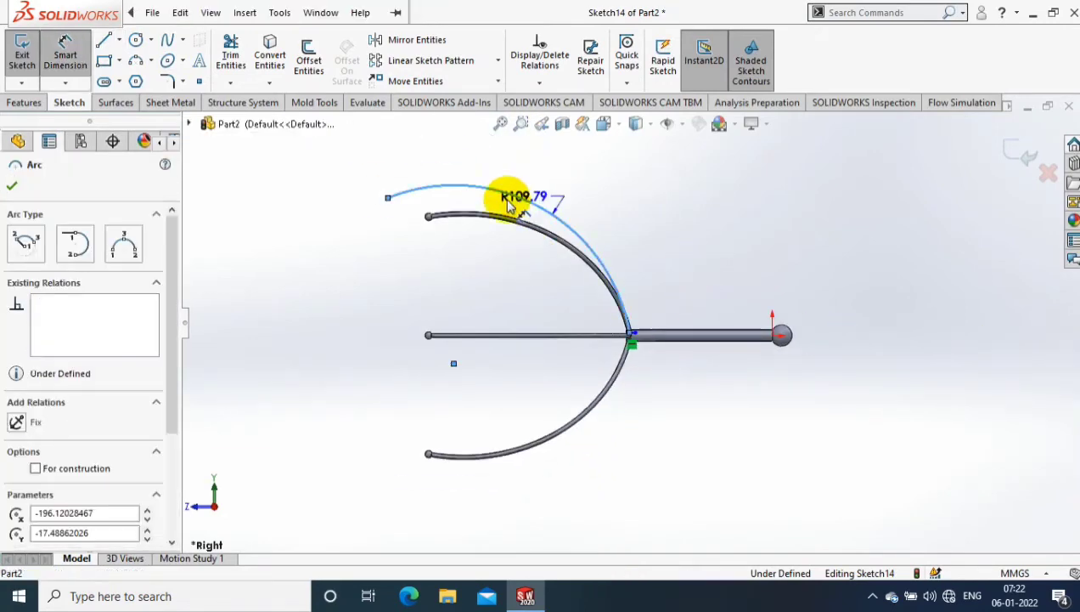
pyautogui.click(416, 291)
pyautogui.write('110')
pyautogui.press('Return')
pyautogui.click(638, 239)
pyautogui.click(24, 102)
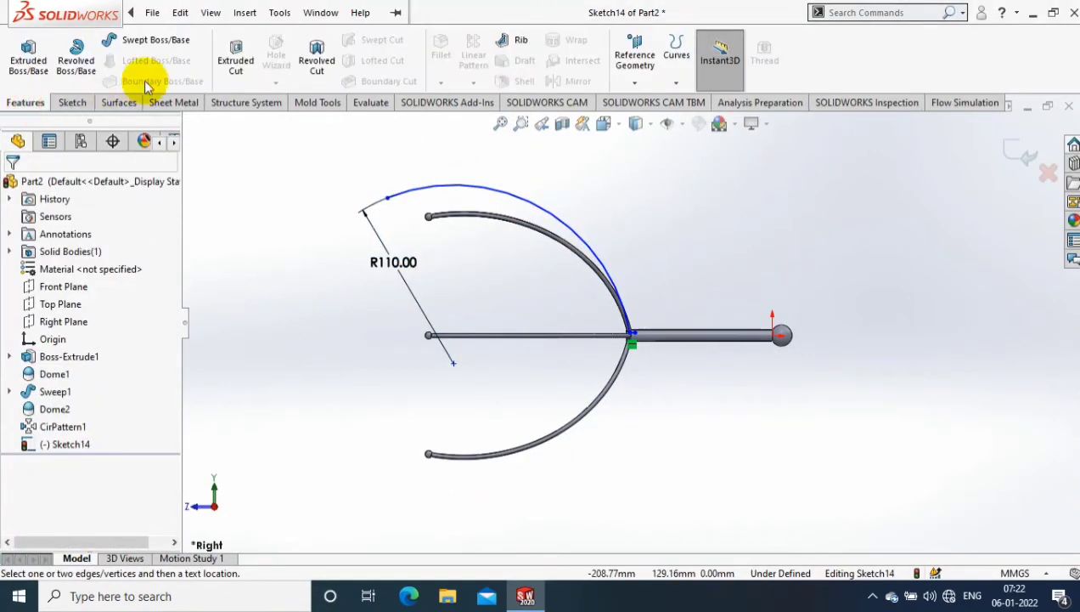
pyautogui.click(153, 40)
# Sweep a 2.5-diameter circular profile along the arc to form a second arm.
pyautogui.click(71, 247)
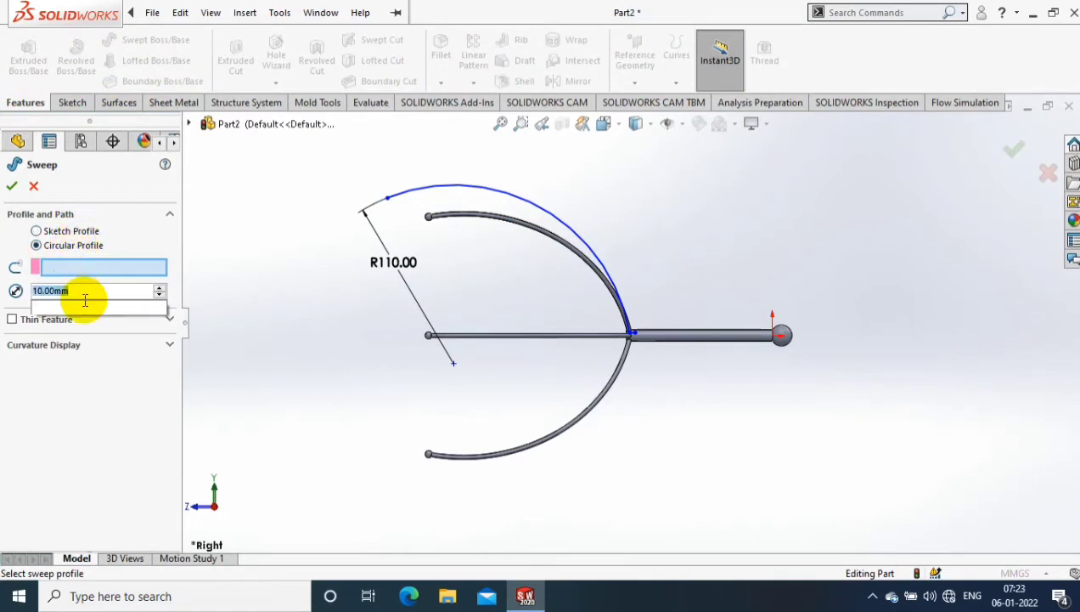
pyautogui.write('2.5')
pyautogui.press('Return')
pyautogui.click(438, 185)
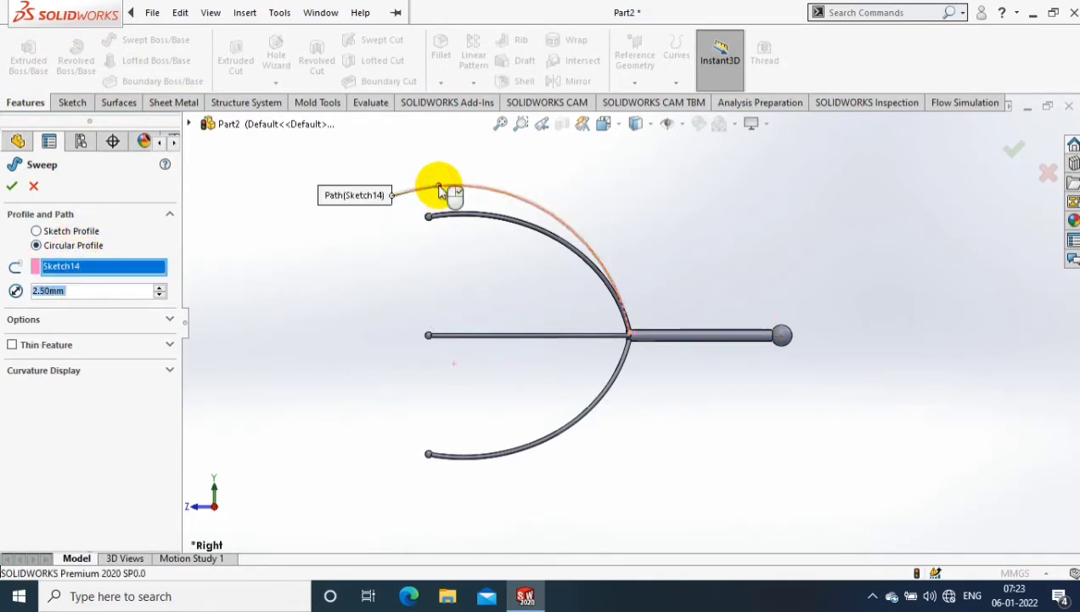
pyautogui.scroll(-3, 509, 191)
pyautogui.click(38, 291)
pyautogui.write('3')
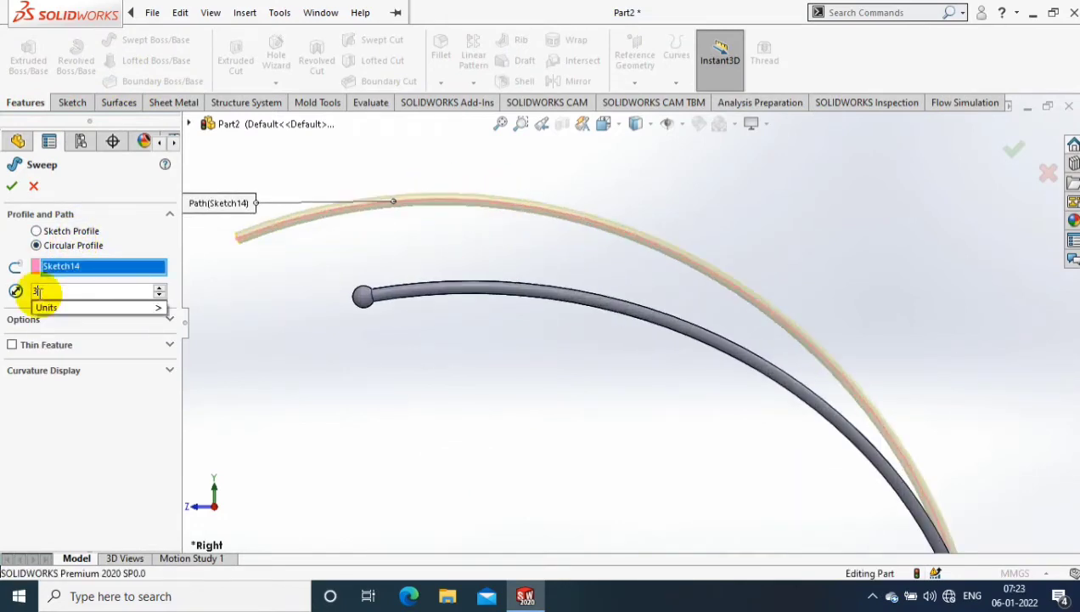
pyautogui.rightClick(304, 316)
pyautogui.press('f')
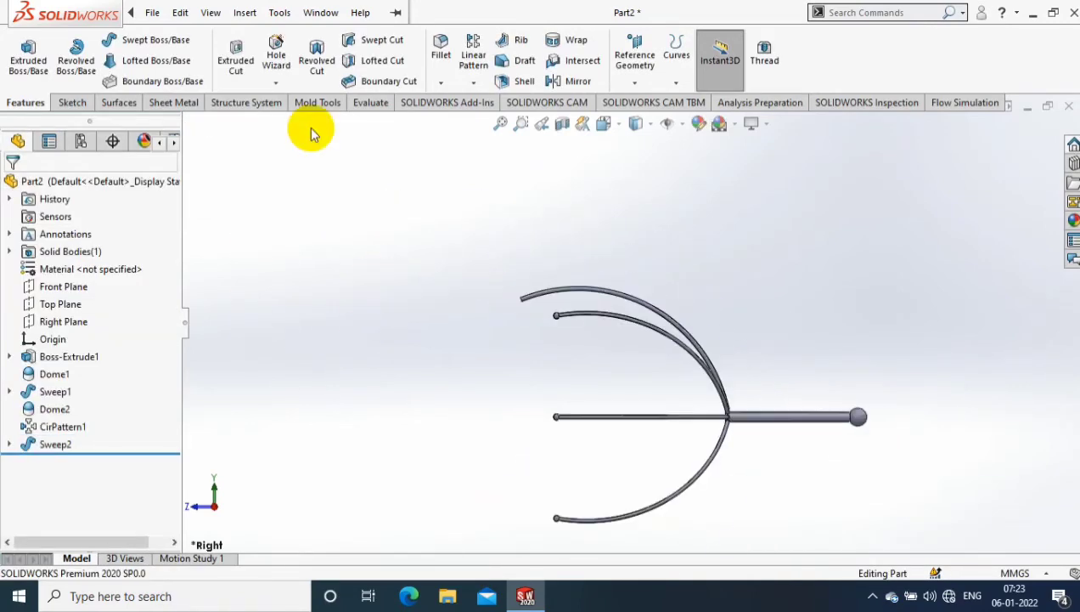
pyautogui.scroll(-5, 311, 134)
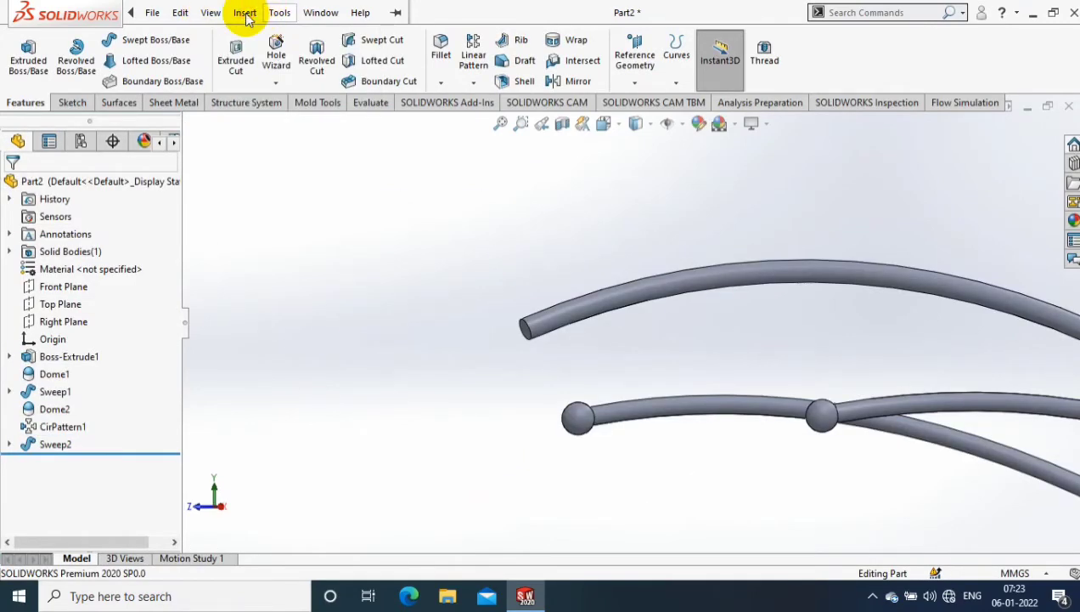
# Add a dome to the open end of the swept tube.
pyautogui.click(245, 13)
pyautogui.click(442, 261)
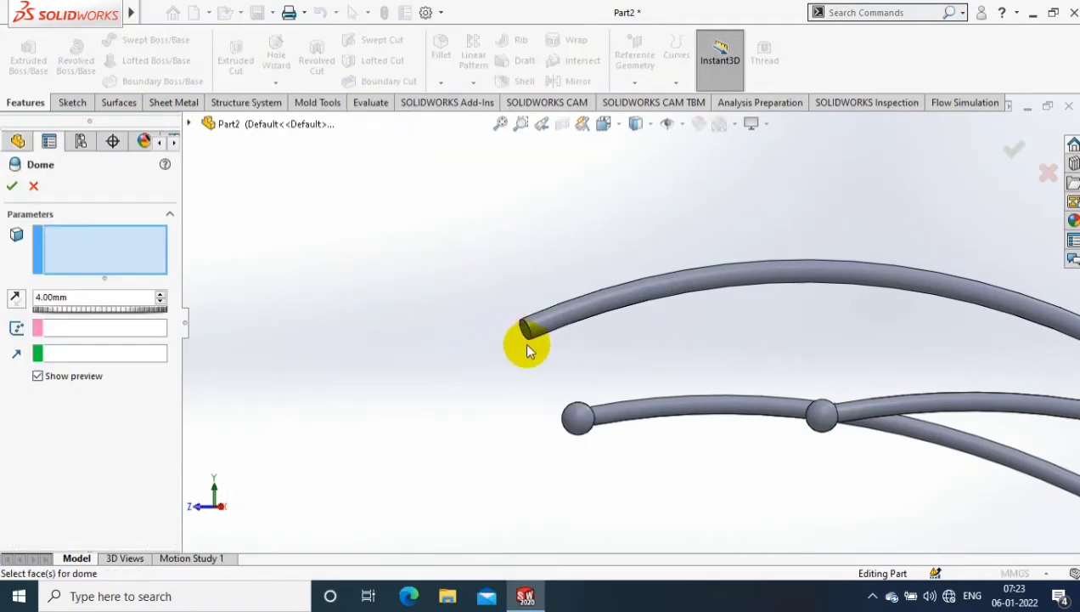
pyautogui.click(526, 337)
pyautogui.press('Return')
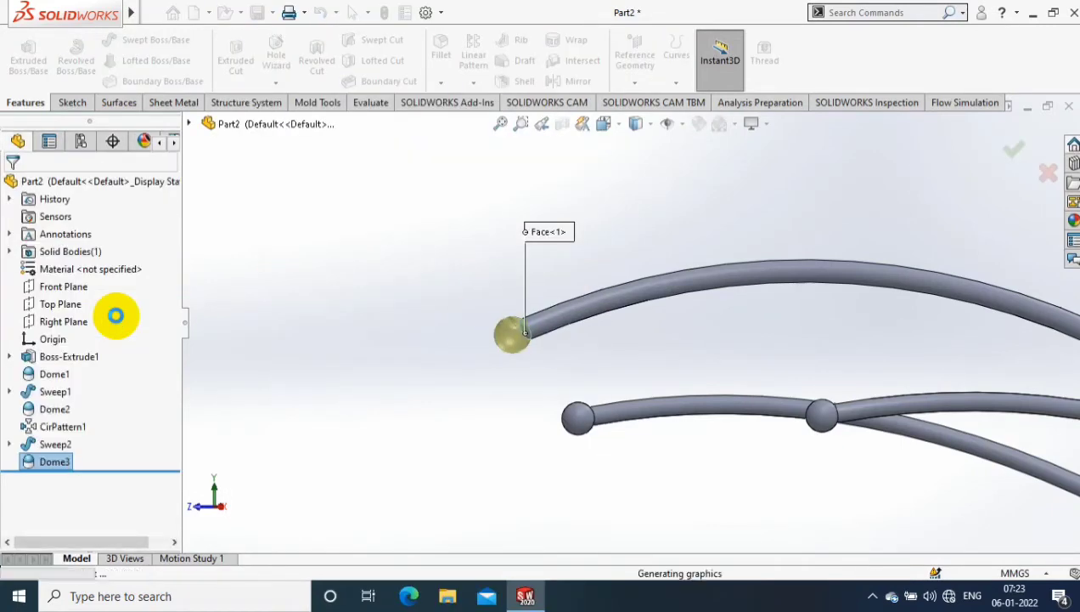
pyautogui.press('f')
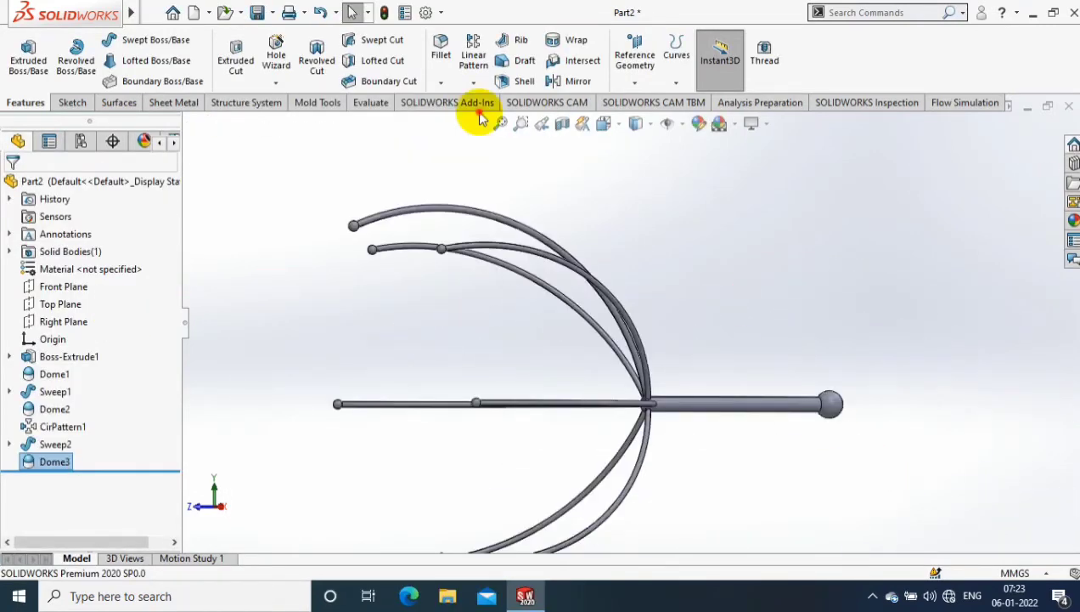
# Pattern the new swept arm six times over 360° around the handle rod.
pyautogui.click(779, 411)
pyautogui.click(106, 399)
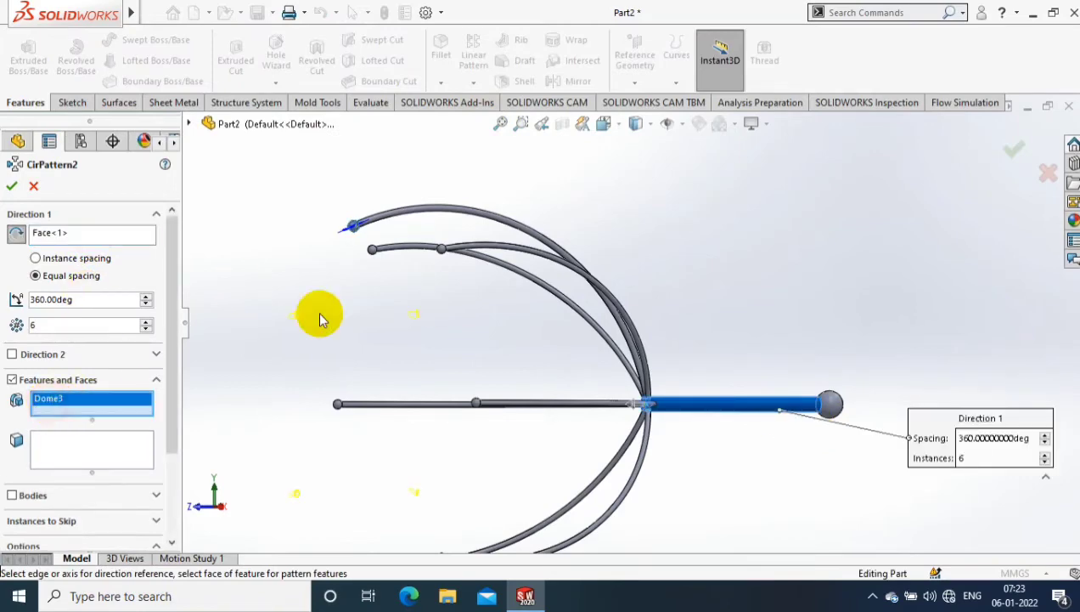
pyautogui.click(284, 202)
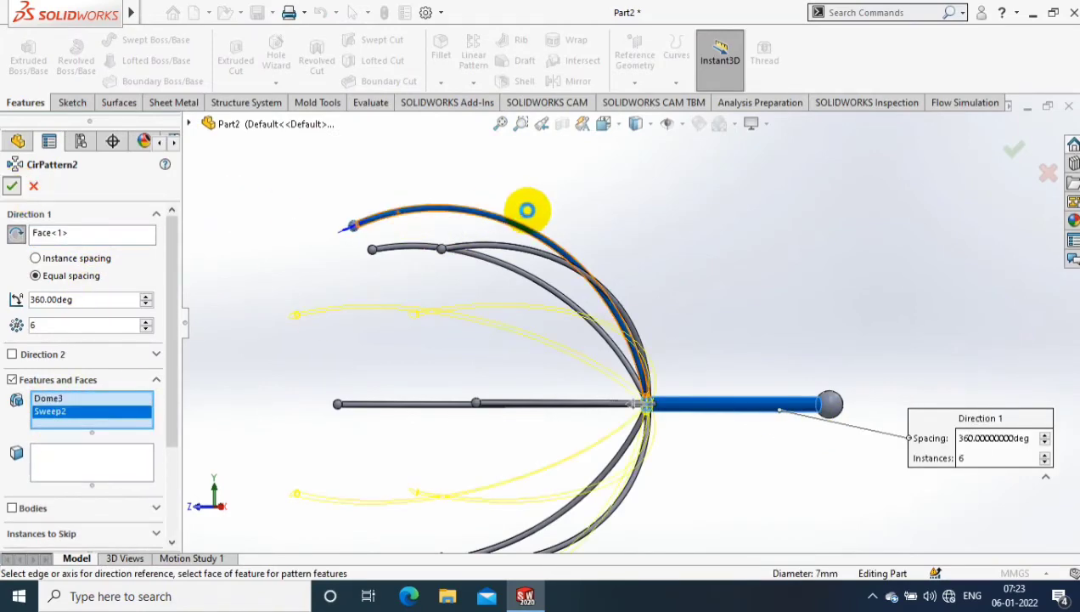
pyautogui.press('Return')
pyautogui.moveTo(728, 280)
pyautogui.mouseDown(button='middle')
pyautogui.moveTo(837, 318)
pyautogui.moveTo(709, 158)
pyautogui.moveTo(828, 354)
pyautogui.moveTo(710, 148)
pyautogui.moveTo(682, 134)
pyautogui.mouseUp(button='middle')
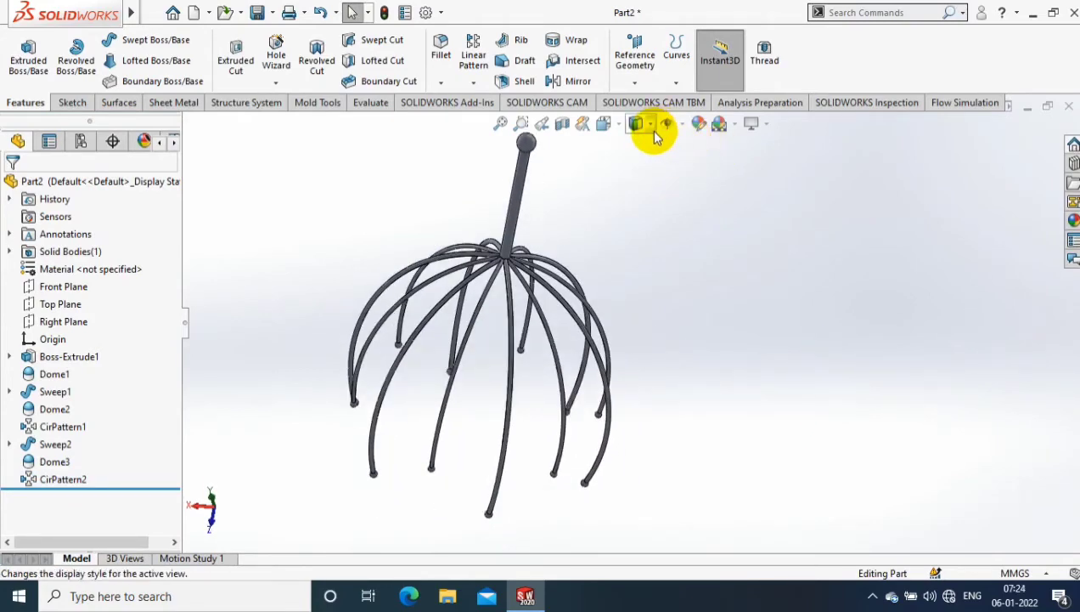
# Apply the Plain White scene background.
pyautogui.click(722, 125)
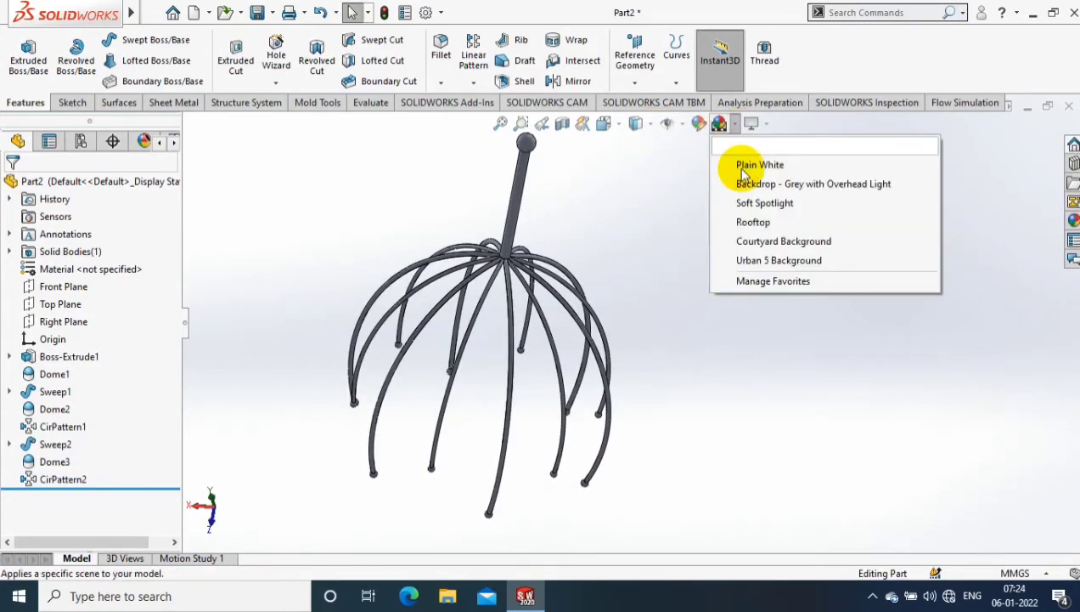
pyautogui.click(743, 172)
pyautogui.moveTo(634, 234)
pyautogui.mouseDown(button='middle')
pyautogui.moveTo(411, 154)
pyautogui.moveTo(762, 376)
pyautogui.mouseUp(button='middle')
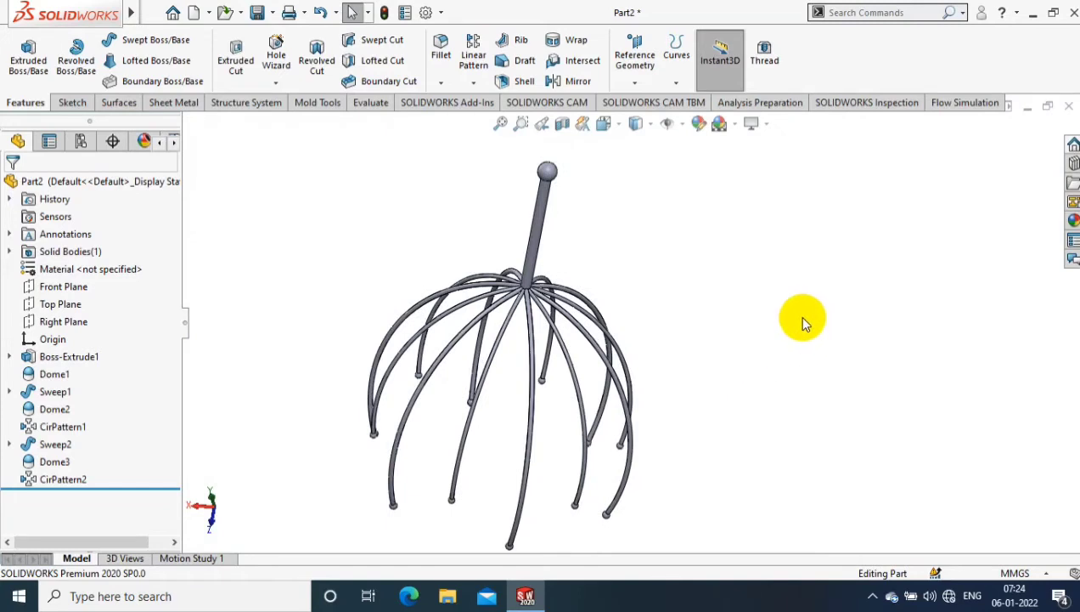
# Select the arm patterns and earlier features up to Dome1, then cancel the colour editor.
pyautogui.click(67, 484)
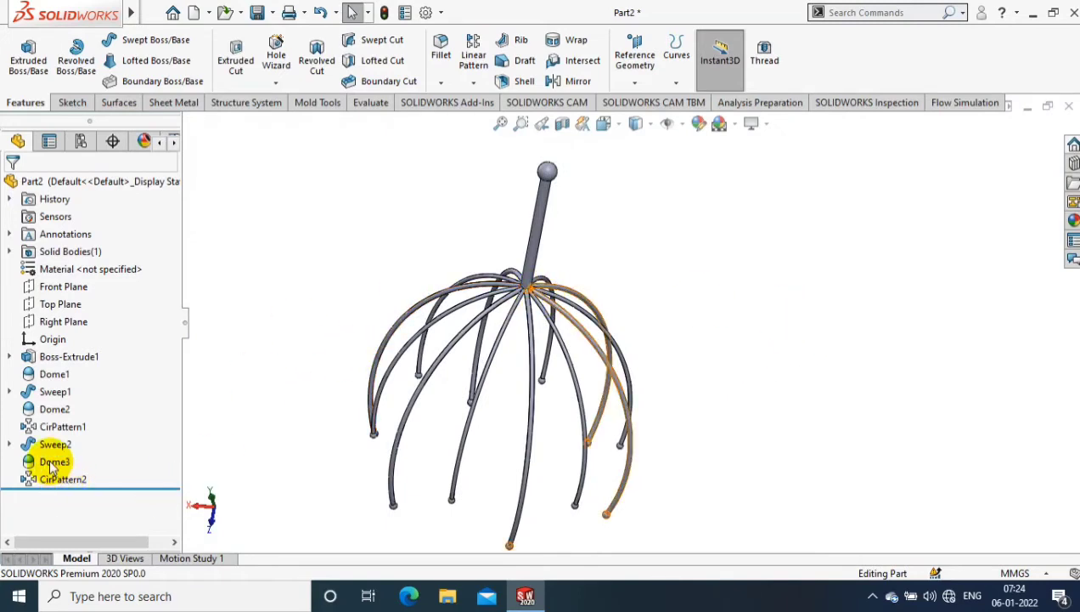
pyautogui.click(51, 464)
pyautogui.keyDown('ctrl'); pyautogui.click(48, 443); pyautogui.keyUp('ctrl')
pyautogui.keyDown('ctrl'); pyautogui.click(51, 427); pyautogui.keyUp('ctrl')
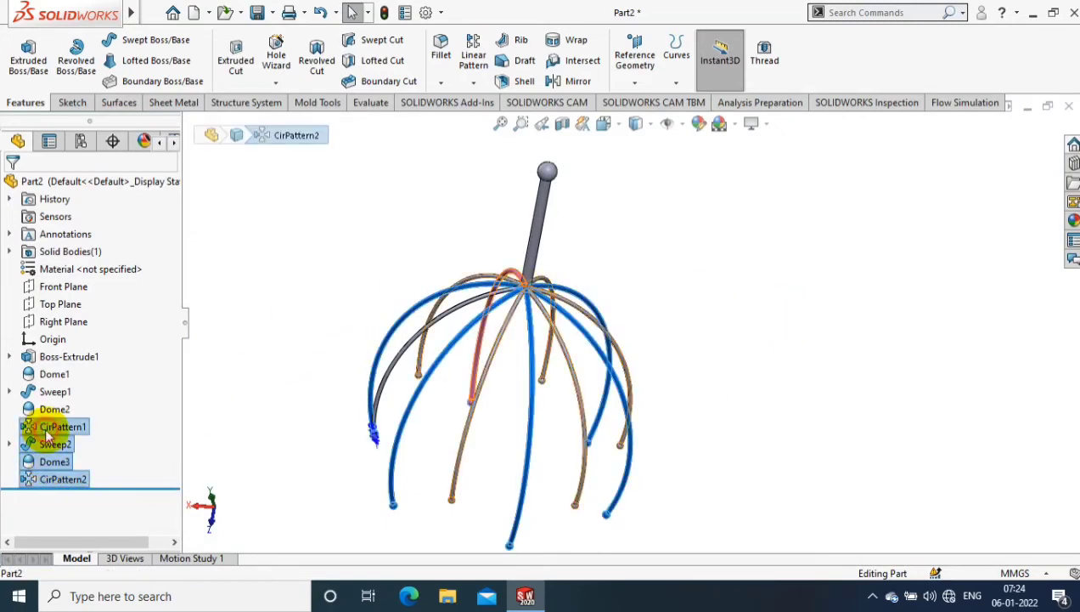
pyautogui.keyDown('ctrl'); pyautogui.click(51, 408); pyautogui.keyUp('ctrl')
pyautogui.keyDown('ctrl'); pyautogui.click(51, 392); pyautogui.keyUp('ctrl')
pyautogui.keyDown('ctrl'); pyautogui.click(53, 375); pyautogui.keyUp('ctrl')
pyautogui.rightClick(130, 295)
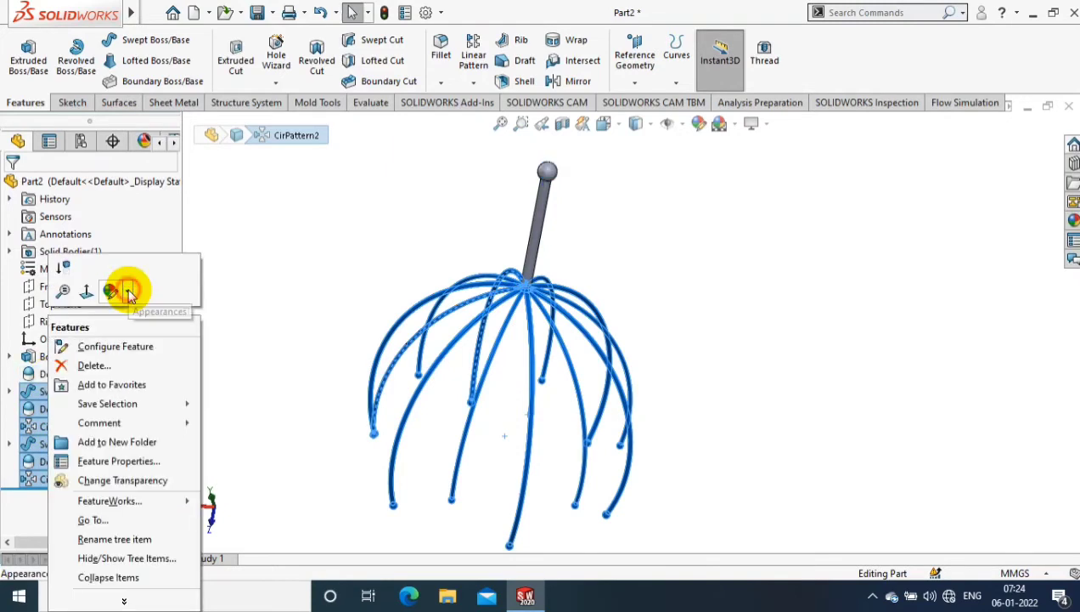
pyautogui.click(127, 287)
pyautogui.click(136, 366)
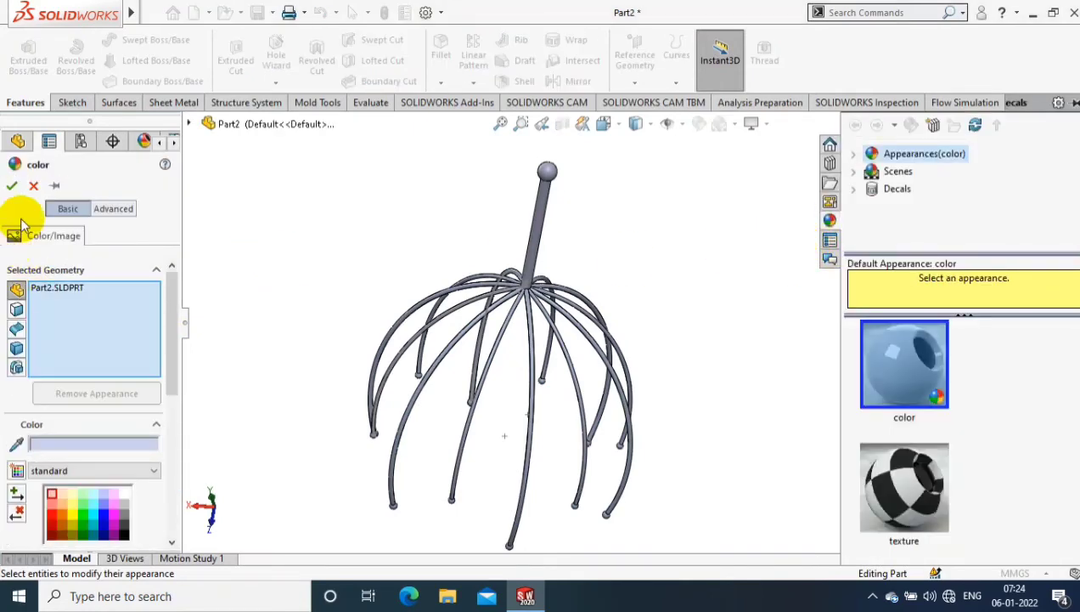
pyautogui.press('Escape')
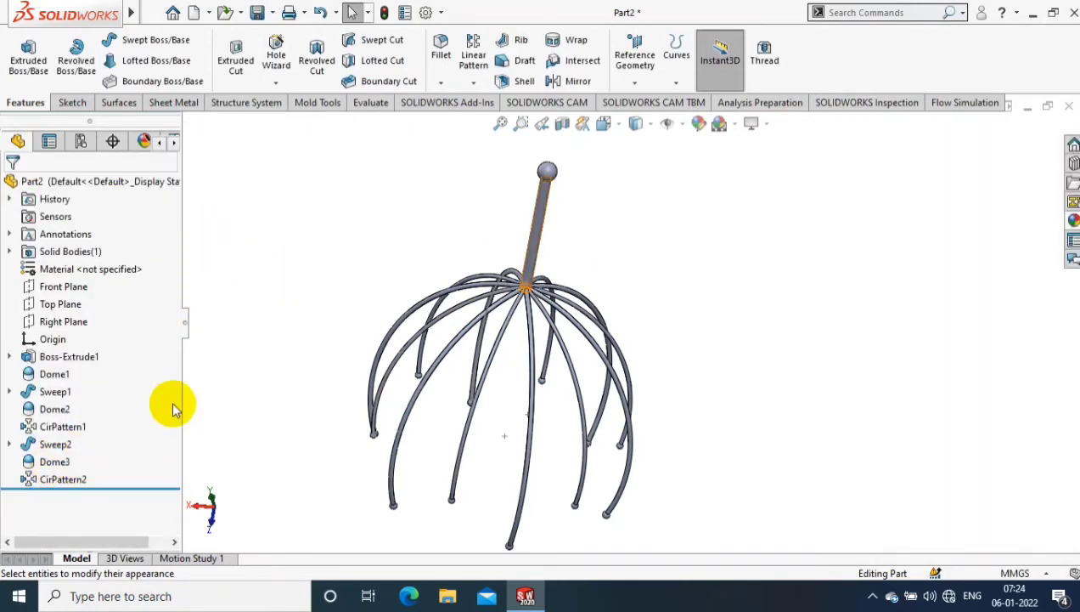
# Select CirPattern2 and CirPattern1 and start editing their appearance.
pyautogui.click(55, 479)
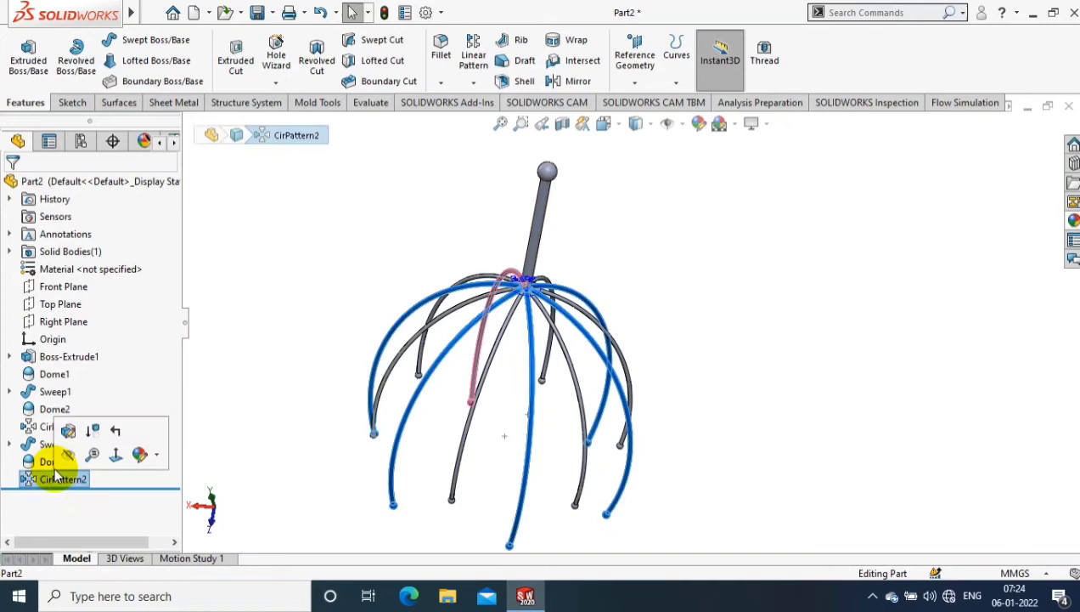
pyautogui.keyDown('ctrl'); pyautogui.click(55, 426); pyautogui.keyUp('ctrl')
pyautogui.rightClick(49, 395)
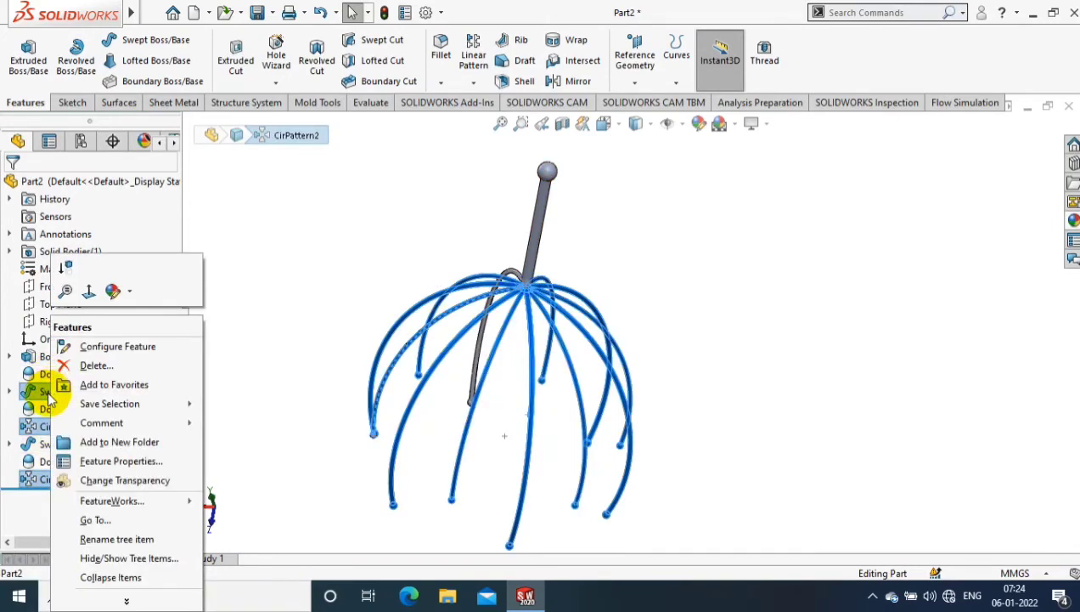
pyautogui.click(115, 291)
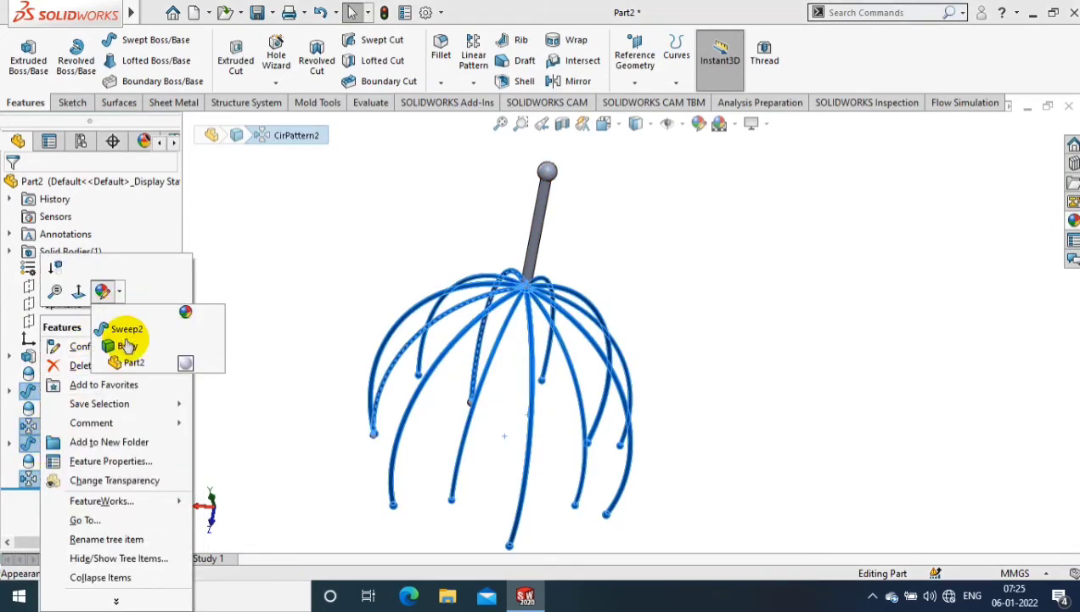
pyautogui.click(110, 337)
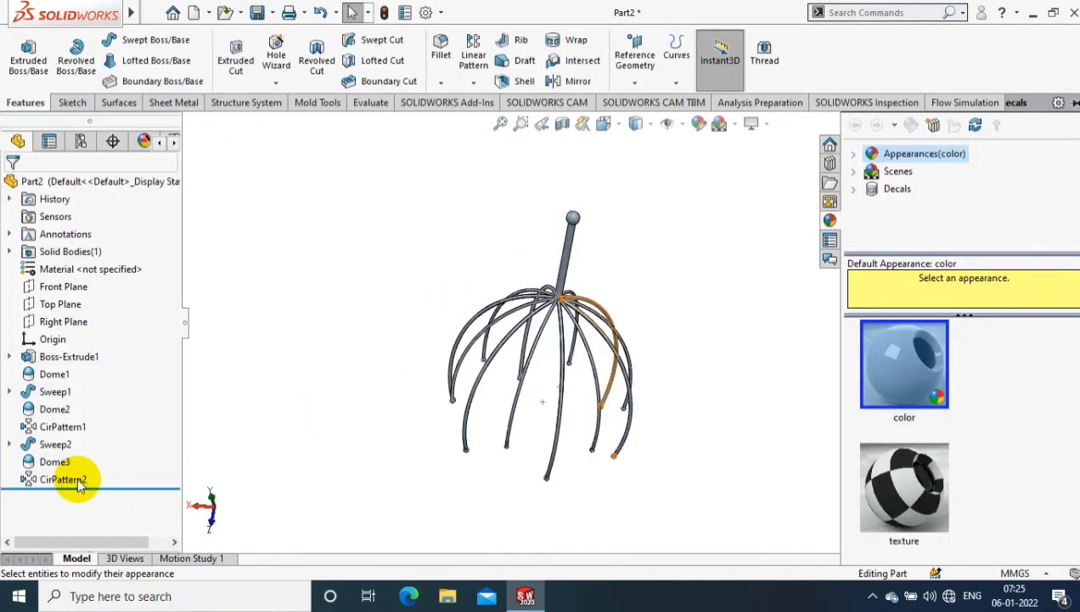
# Colour the CirPattern2 and CirPattern1 arms black.
pyautogui.rightClick(79, 484)
pyautogui.click(184, 256)
pyautogui.click(188, 293)
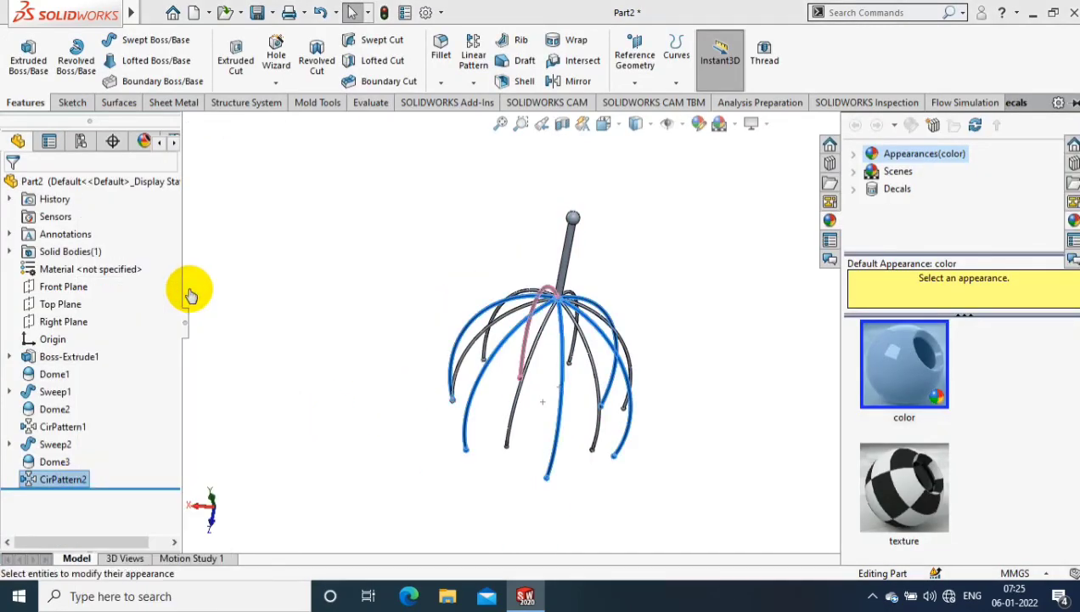
pyautogui.click(33, 186)
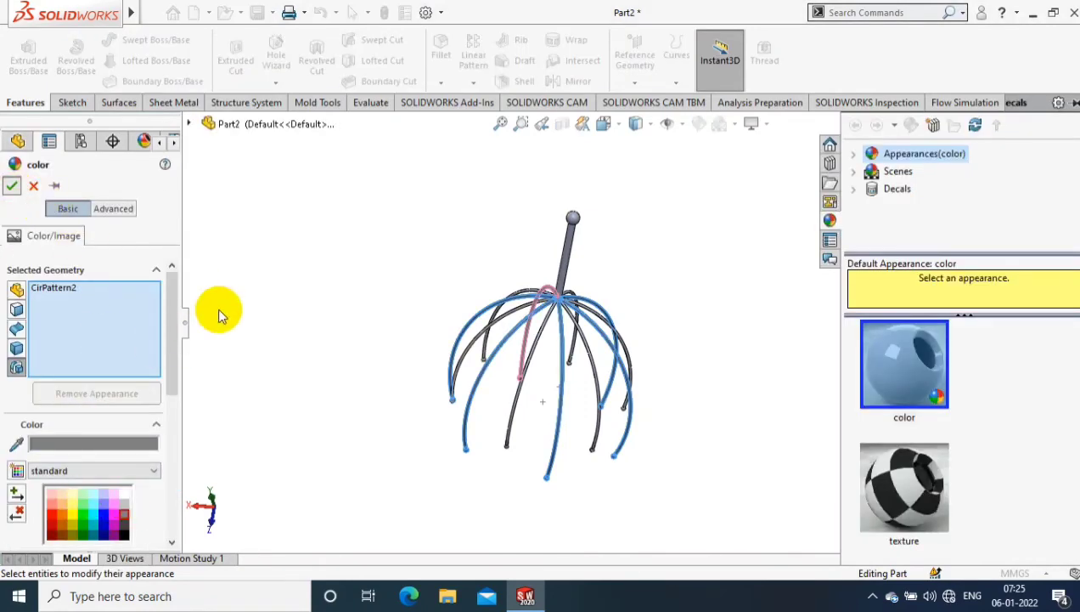
pyautogui.rightClick(58, 427)
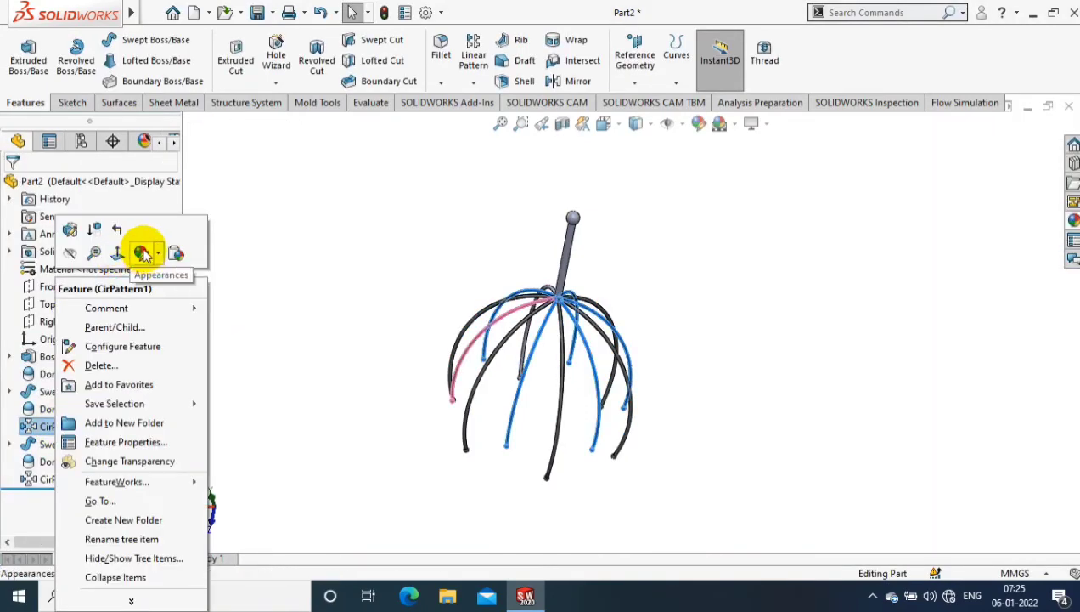
pyautogui.click(141, 252)
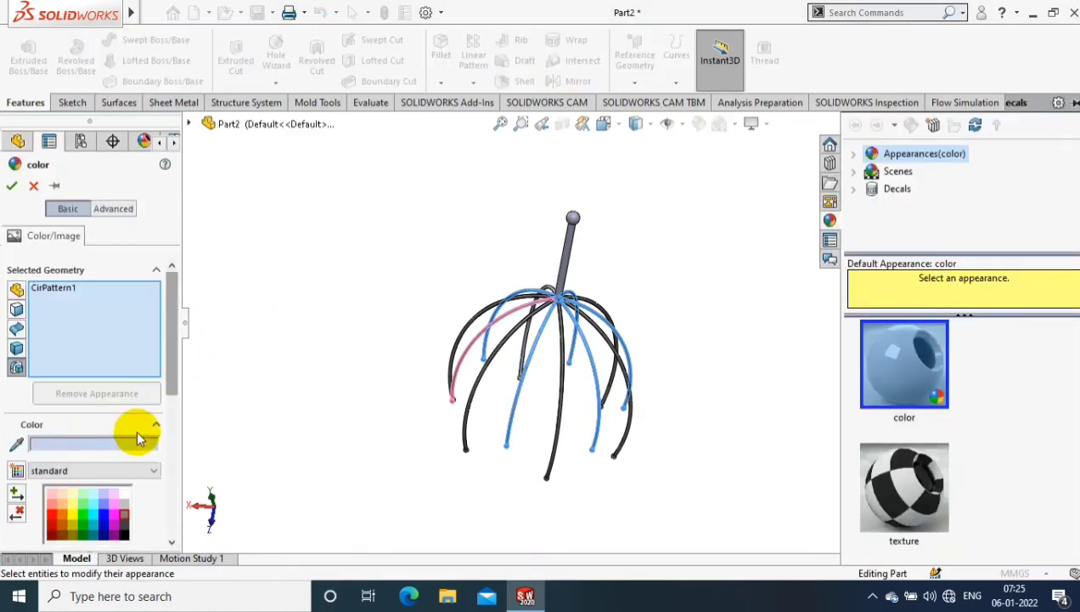
pyautogui.click(12, 186)
pyautogui.moveTo(299, 250); pyautogui.dragTo(382, 419, button='middle')
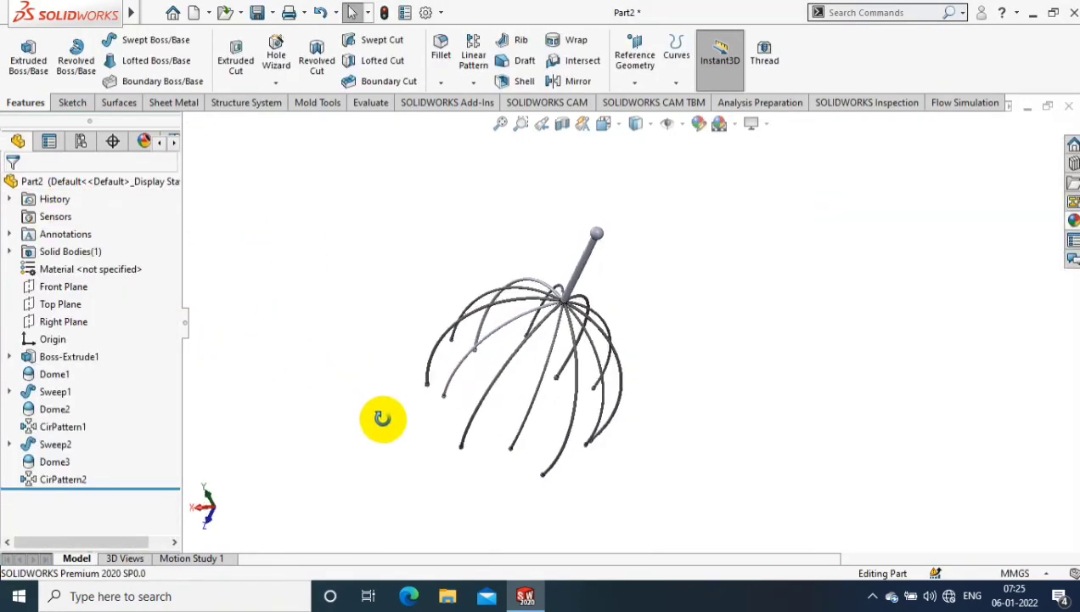
# Colour the Sweep1 and Sweep2 arms black.
pyautogui.rightClick(54, 392)
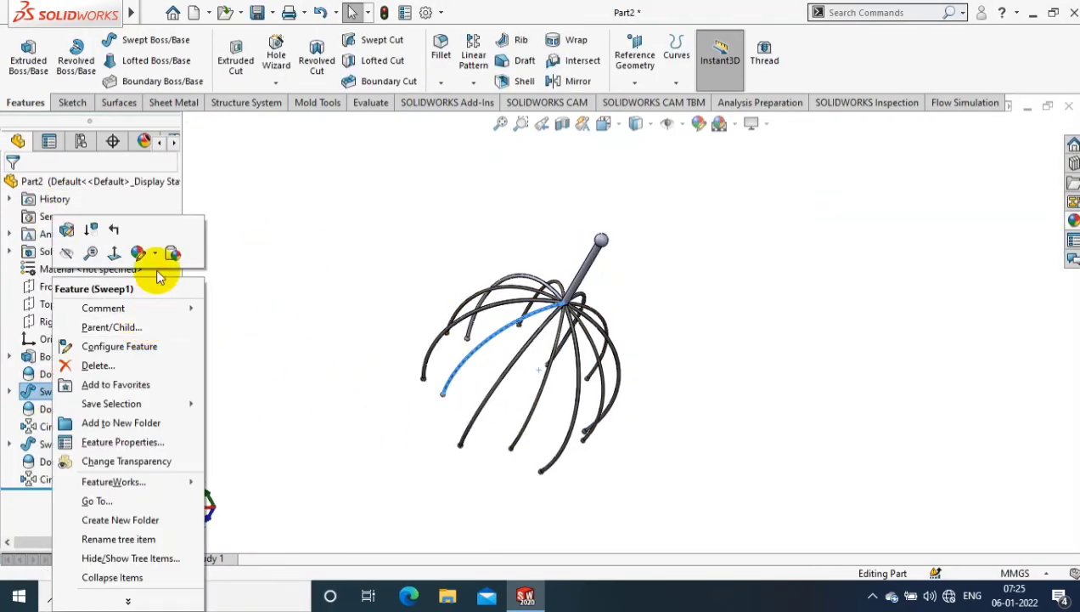
pyautogui.click(141, 250)
pyautogui.click(166, 282)
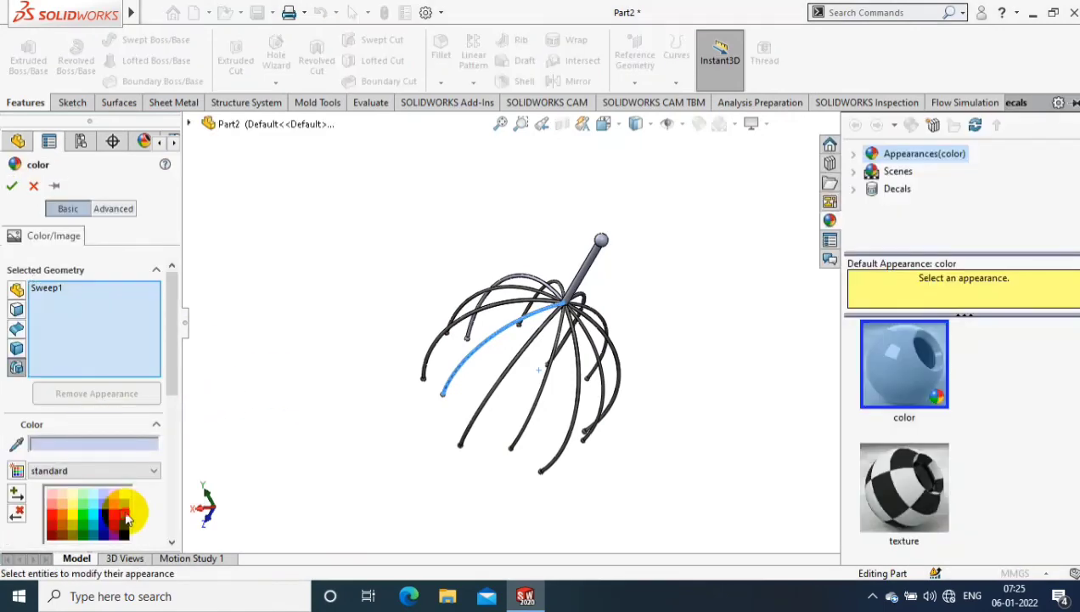
pyautogui.press('Escape')
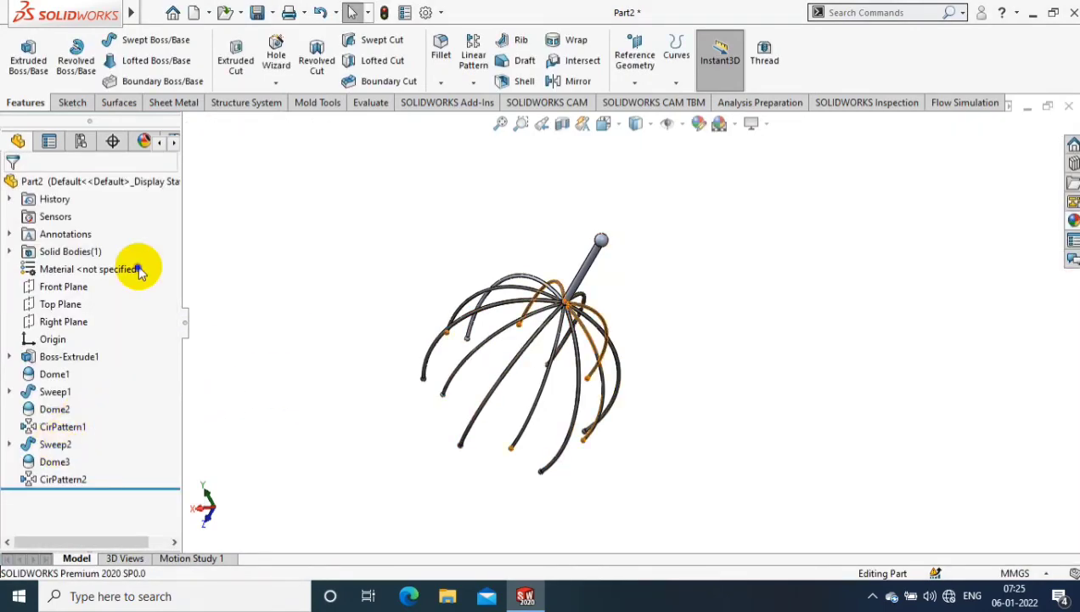
pyautogui.rightClick(53, 443)
pyautogui.press('Escape')
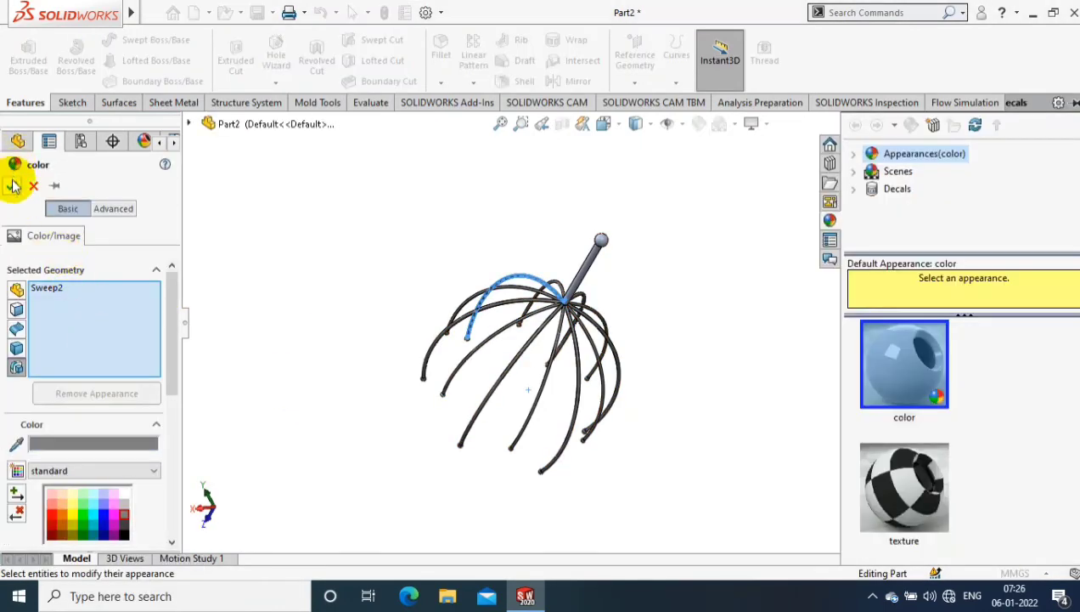
pyautogui.click(19, 161)
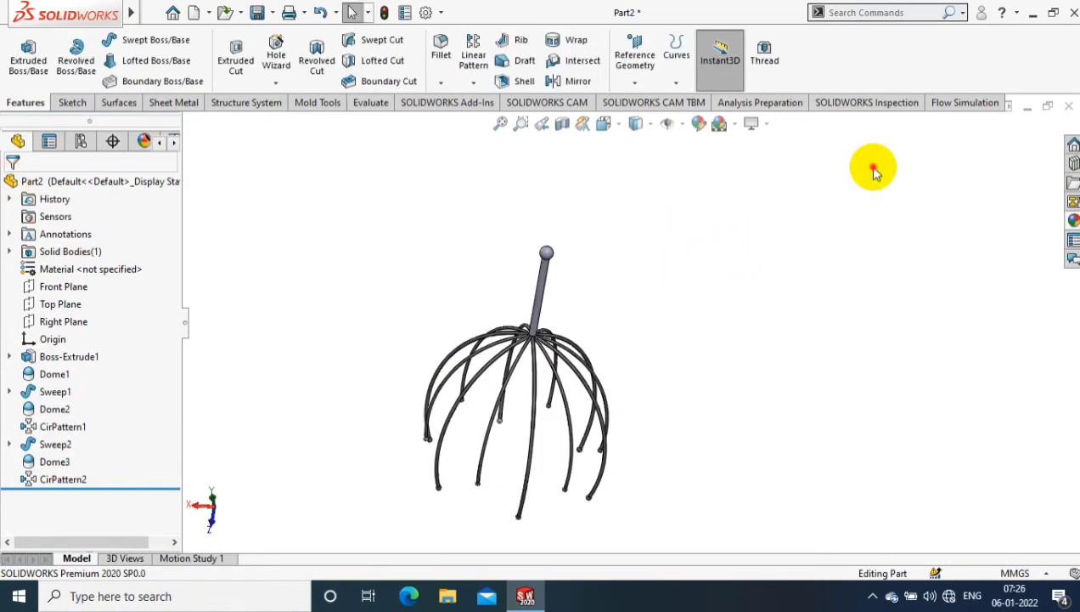
# Browse the appearance library to the Organic > Wood appearances.
pyautogui.click(854, 154)
pyautogui.click(1075, 193)
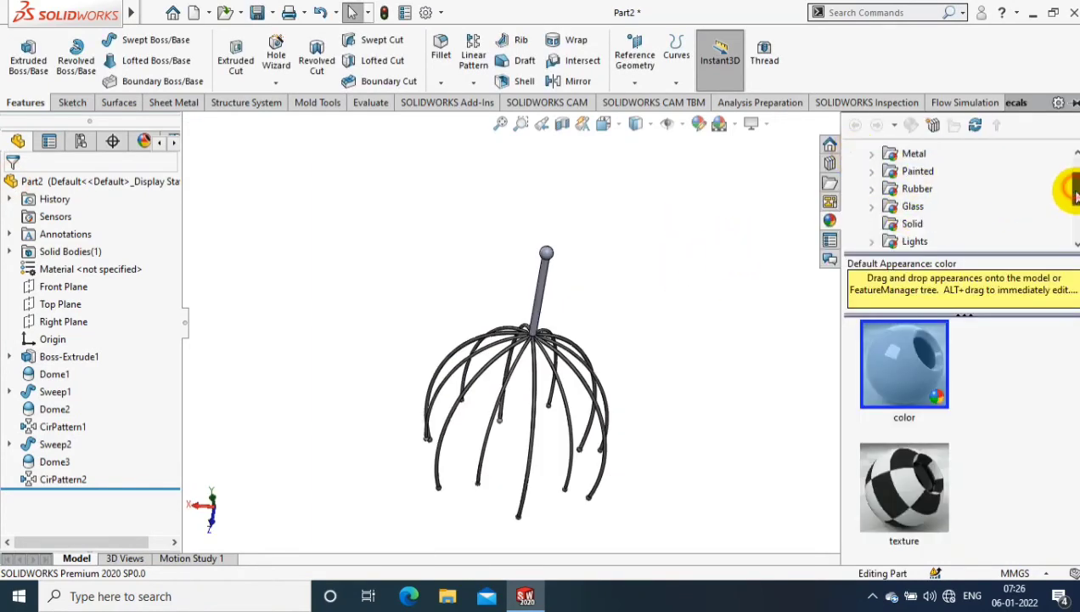
pyautogui.scroll(1, 1074, 186)
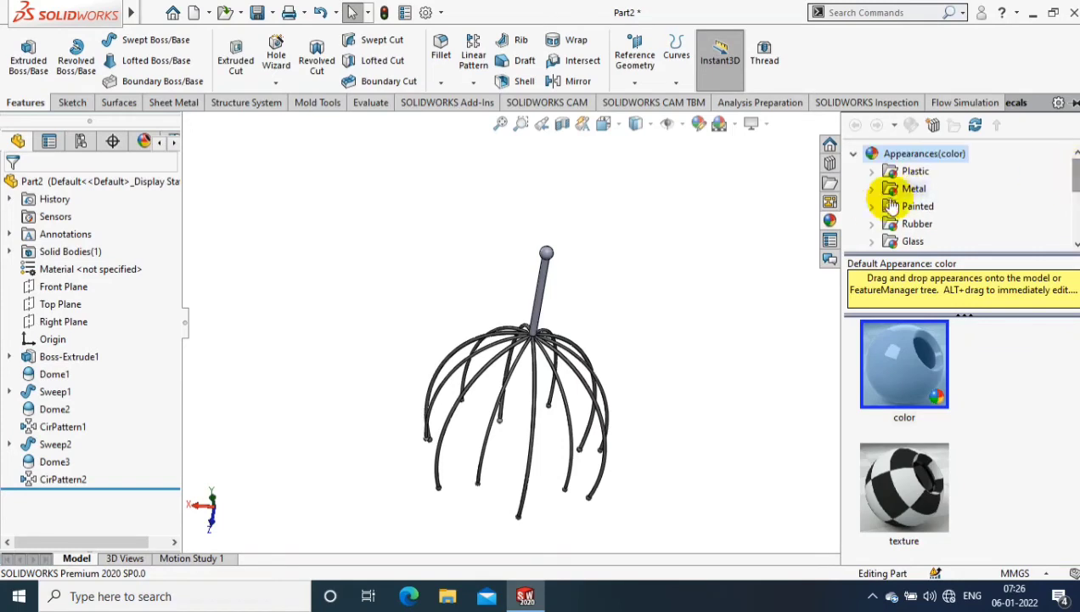
pyautogui.click(881, 212)
pyautogui.moveTo(1075, 182); pyautogui.dragTo(878, 228)
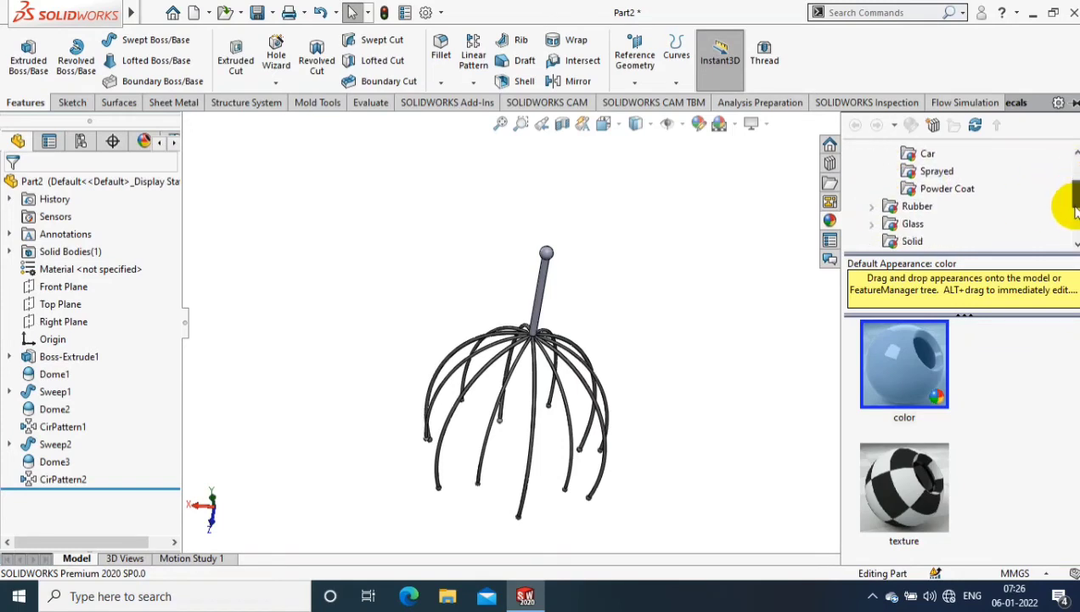
pyautogui.scroll(-1, 856, 221)
pyautogui.click(873, 205)
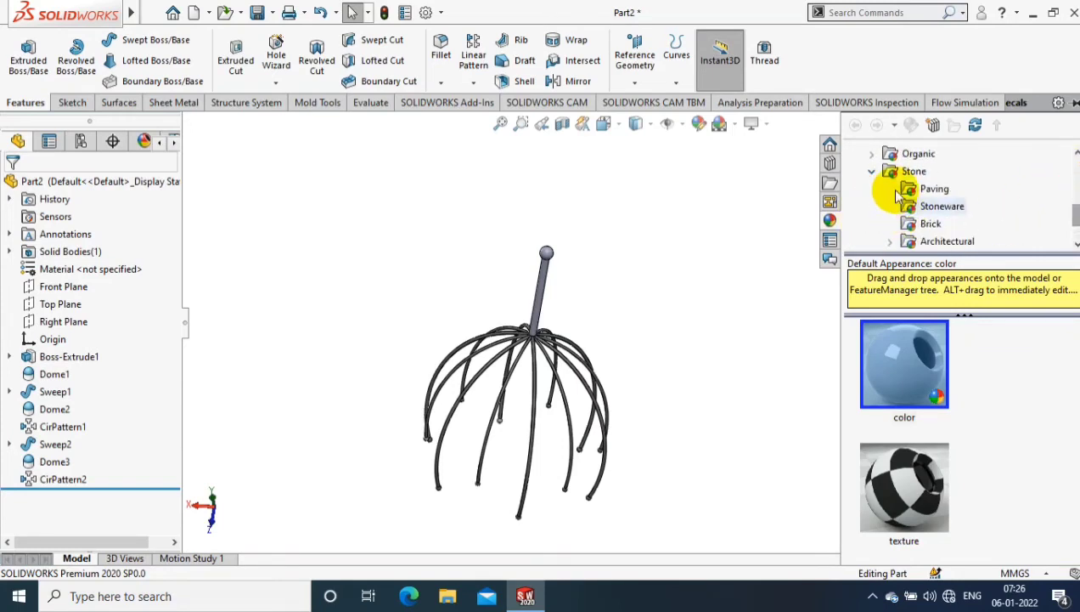
pyautogui.click(873, 153)
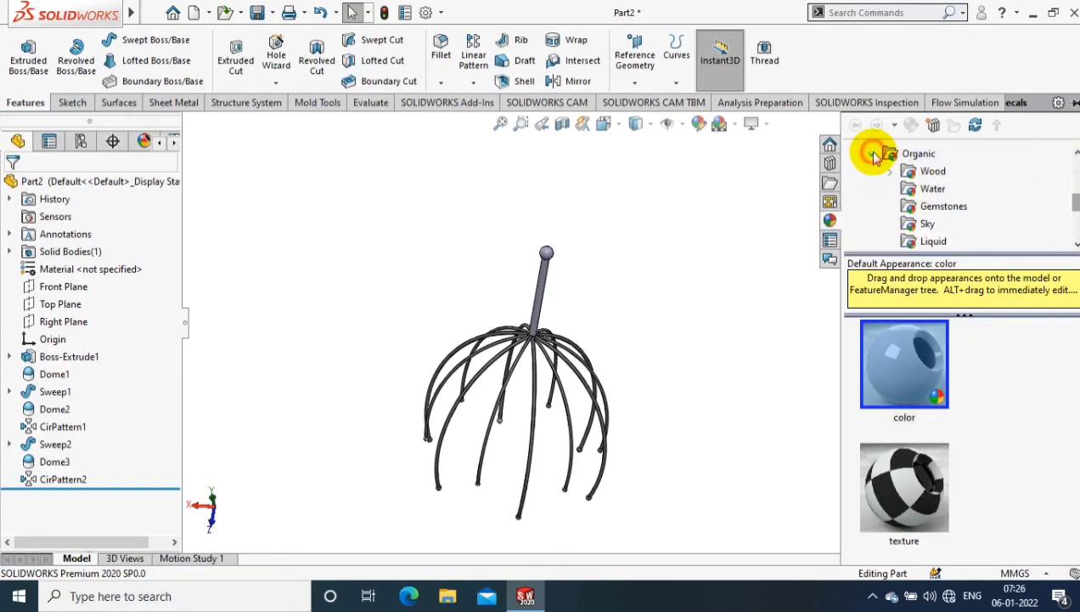
pyautogui.click(934, 171)
# Drag a wood appearance onto the handle stick.
pyautogui.scroll(-1, 904, 437)
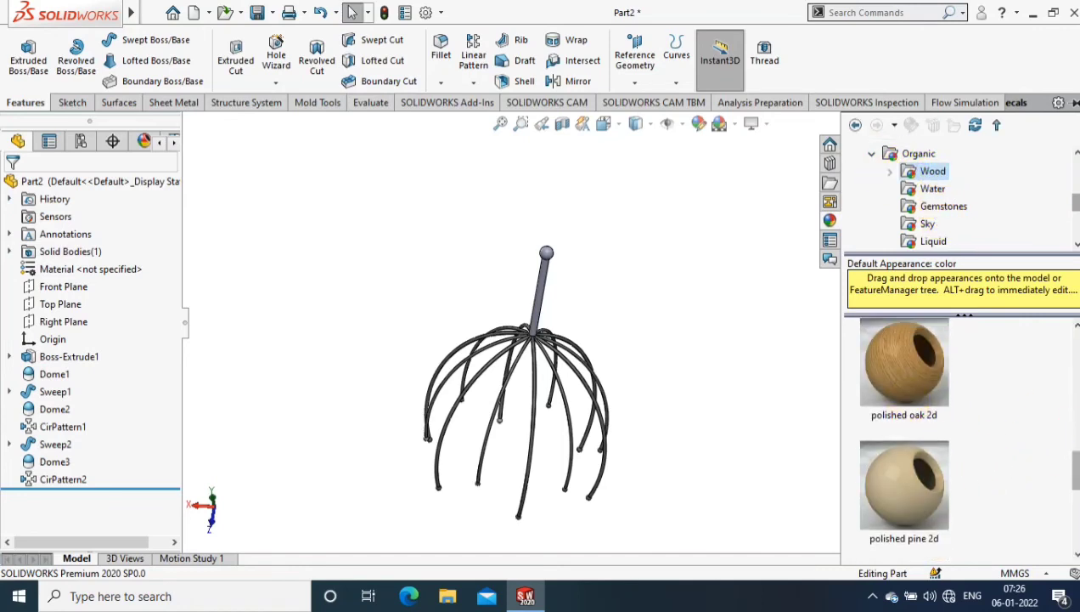
pyautogui.scroll(-3, 903, 425)
pyautogui.moveTo(904, 463); pyautogui.dragTo(544, 290)
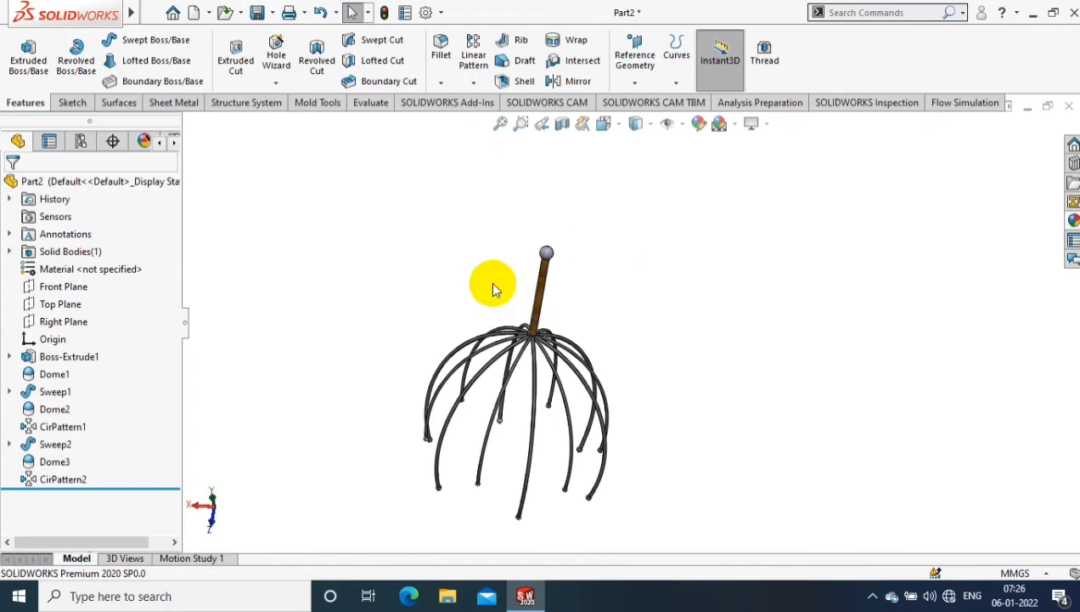
pyautogui.scroll(-2, 544, 289)
pyautogui.scroll(-2, 560, 284)
pyautogui.scroll(-2, 564, 284)
# Copy the handle rod's wood appearance and paste it onto the Dome1 top knob.
pyautogui.rightClick(564, 287)
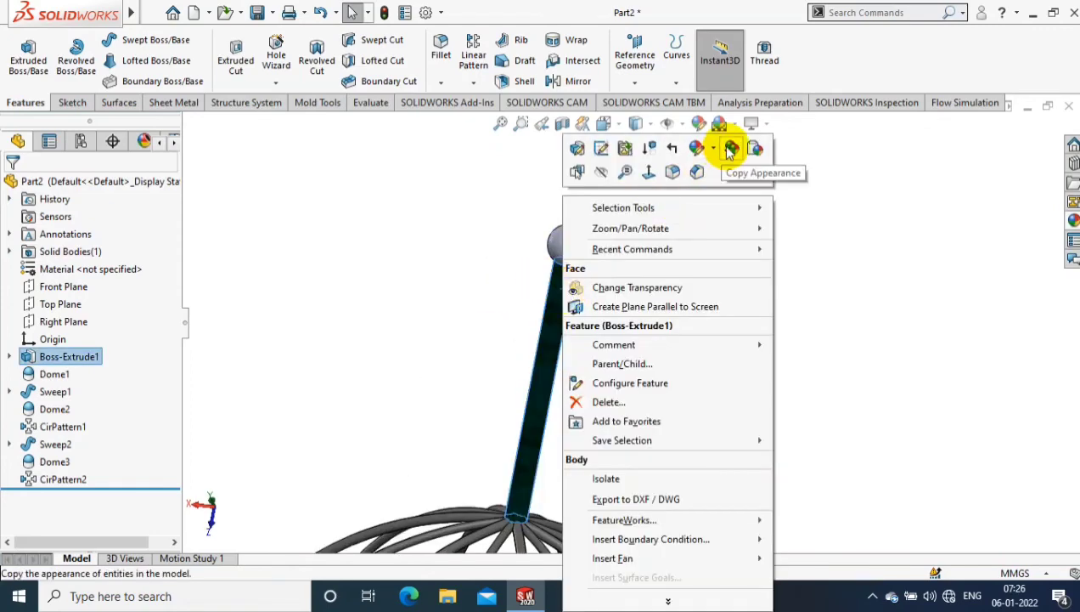
pyautogui.click(731, 151)
pyautogui.click(570, 243)
pyautogui.click(714, 242)
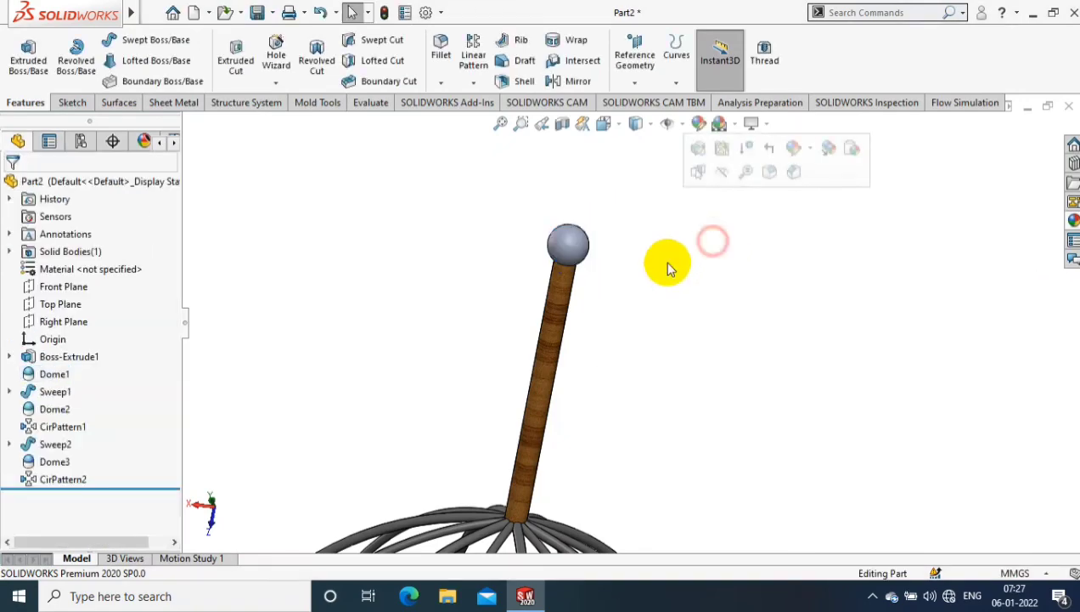
pyautogui.rightClick(583, 246)
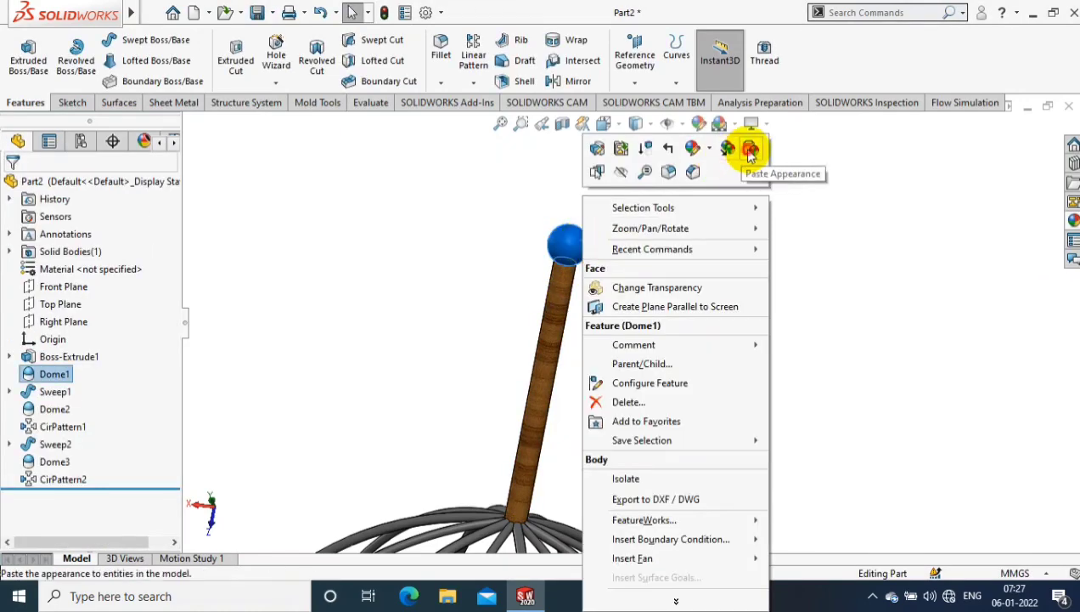
pyautogui.click(748, 149)
pyautogui.scroll(5, 571, 187)
pyautogui.scroll(-3, 557, 242)
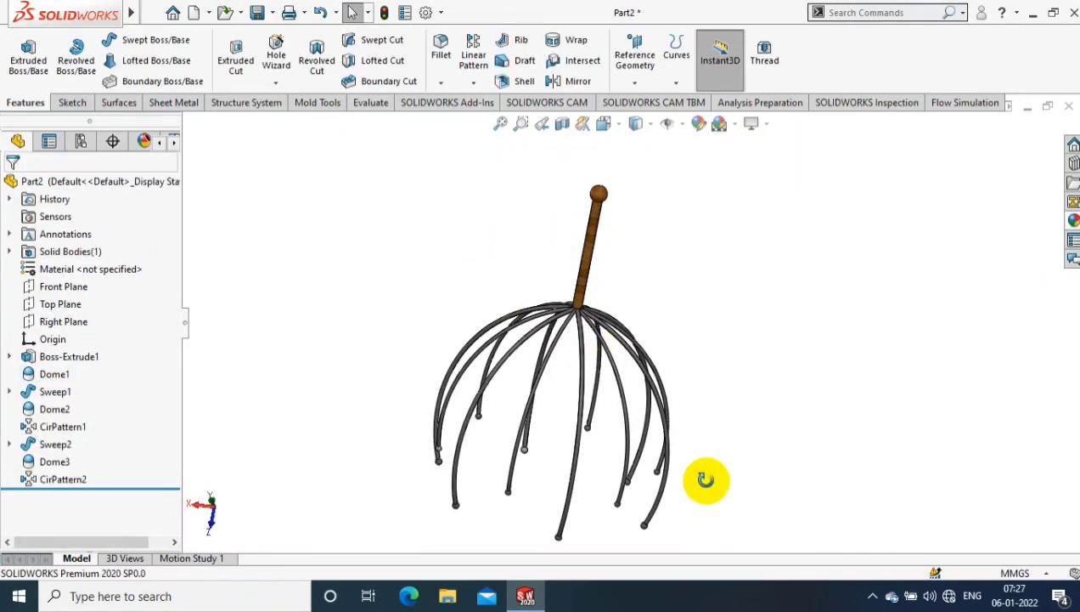